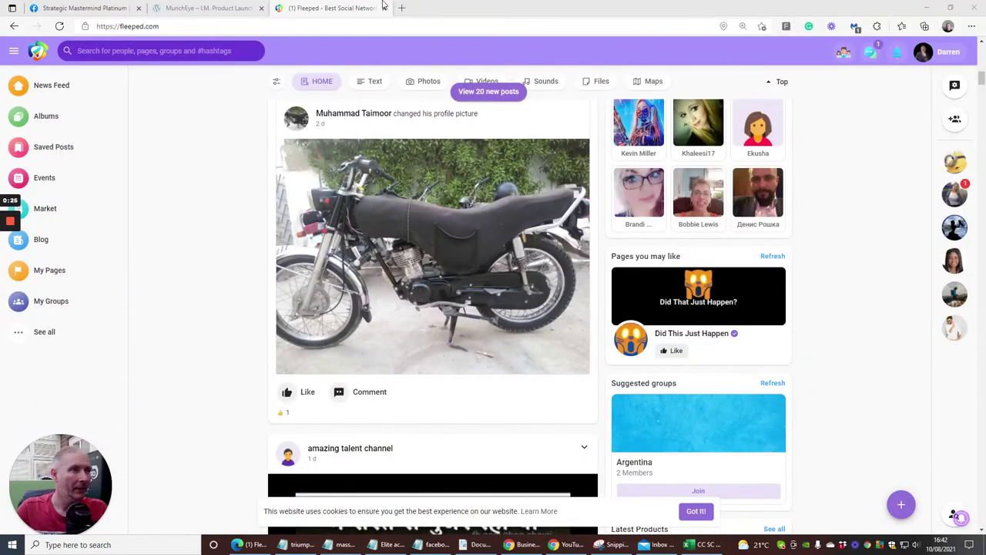
- Close the incognito YouTube sign-in window and open the Diigo library in a new tab of the main Chrome window
left_click(568, 545)
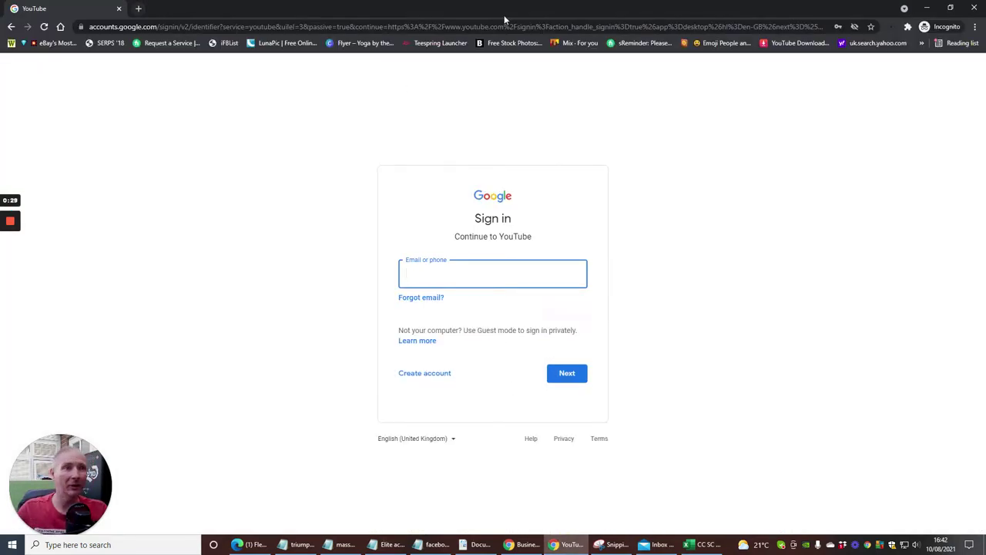
left_click(974, 8)
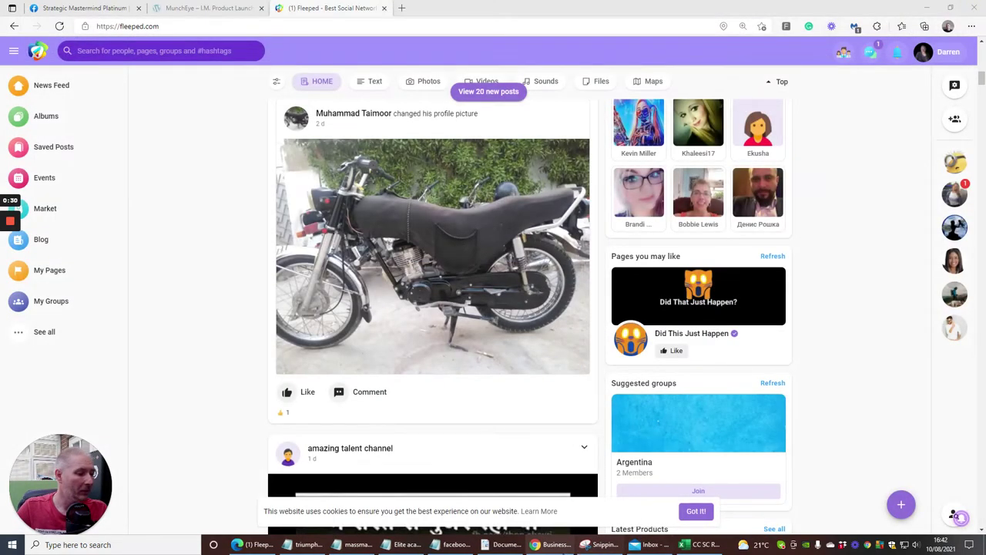
left_click(552, 544)
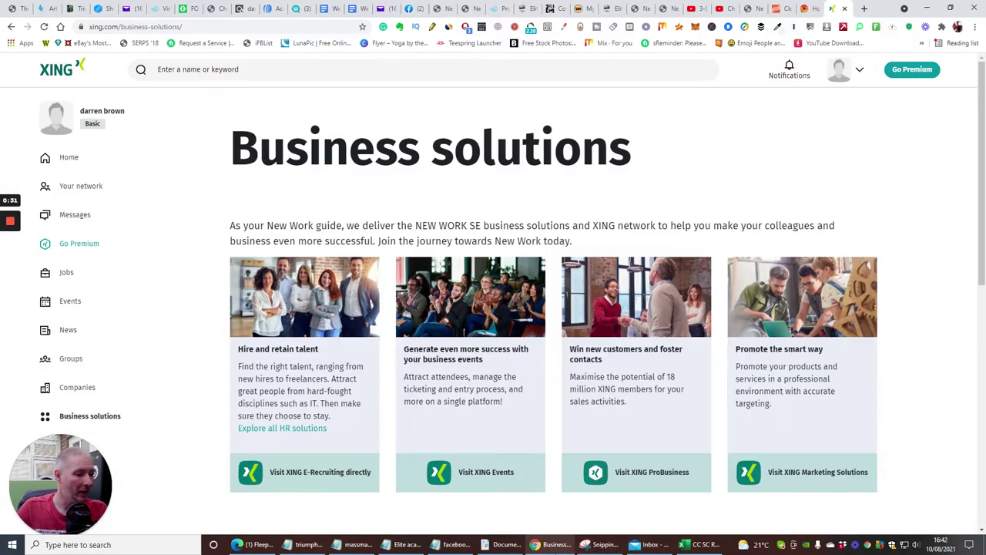
left_click(865, 8)
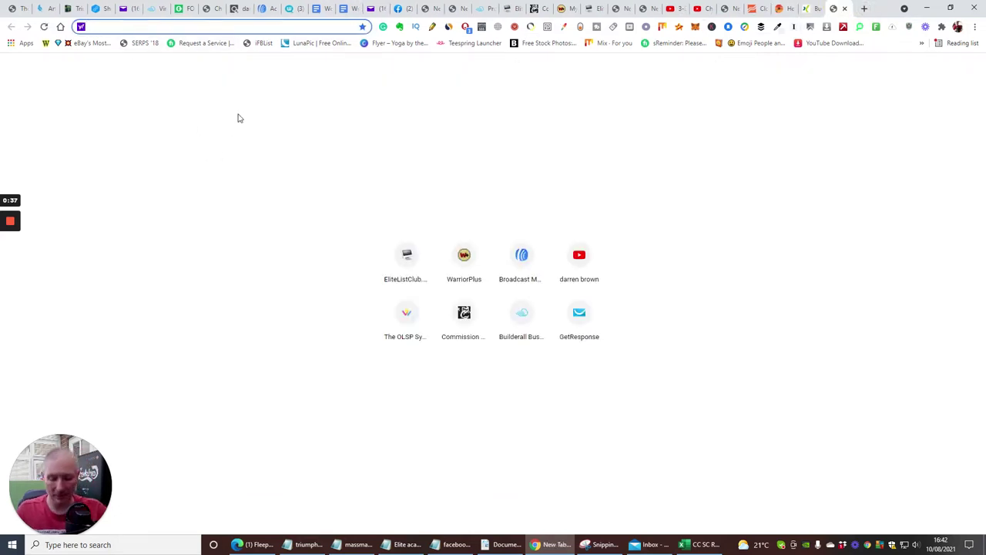
type("diigo")
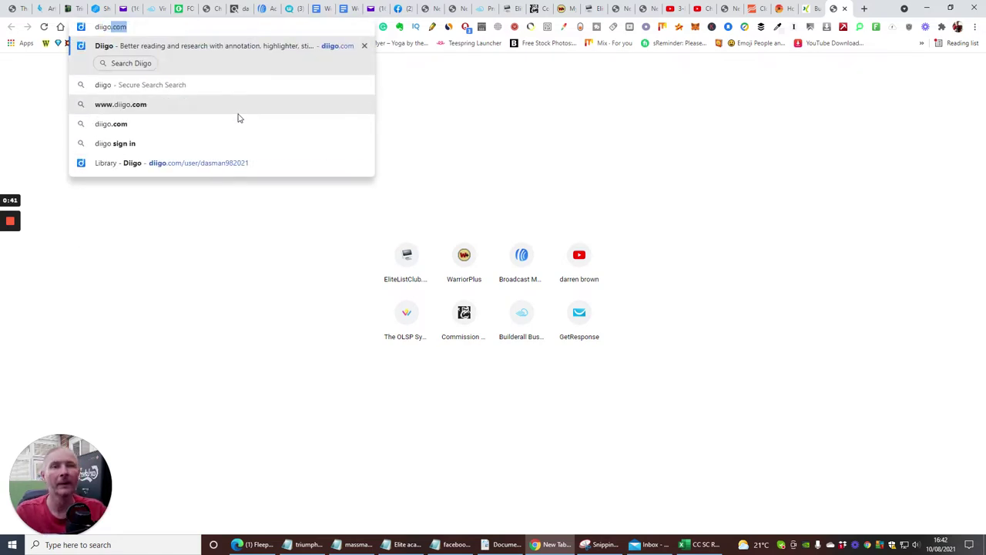
left_click(162, 165)
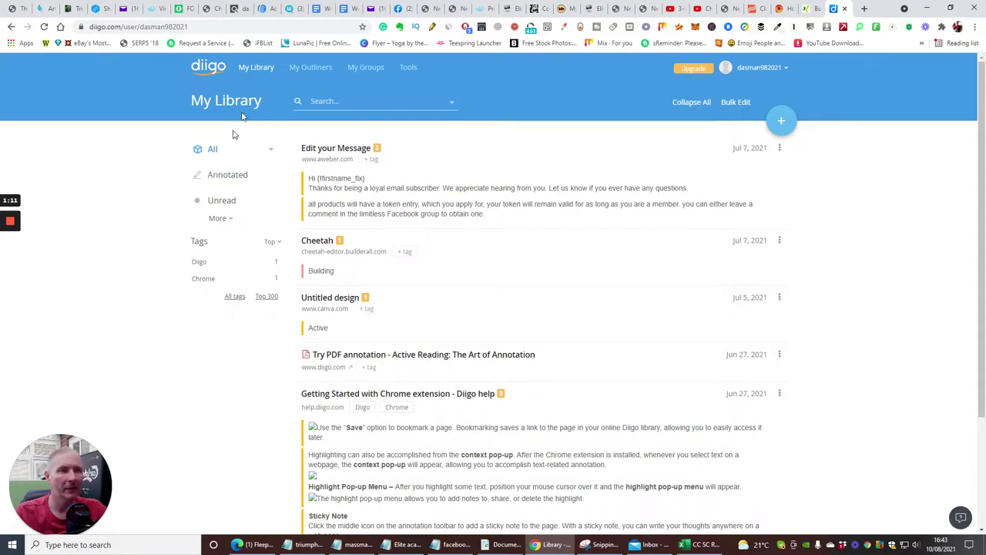
- Open diigo.com in another new tab and look over the saved items in the library
left_click(864, 9)
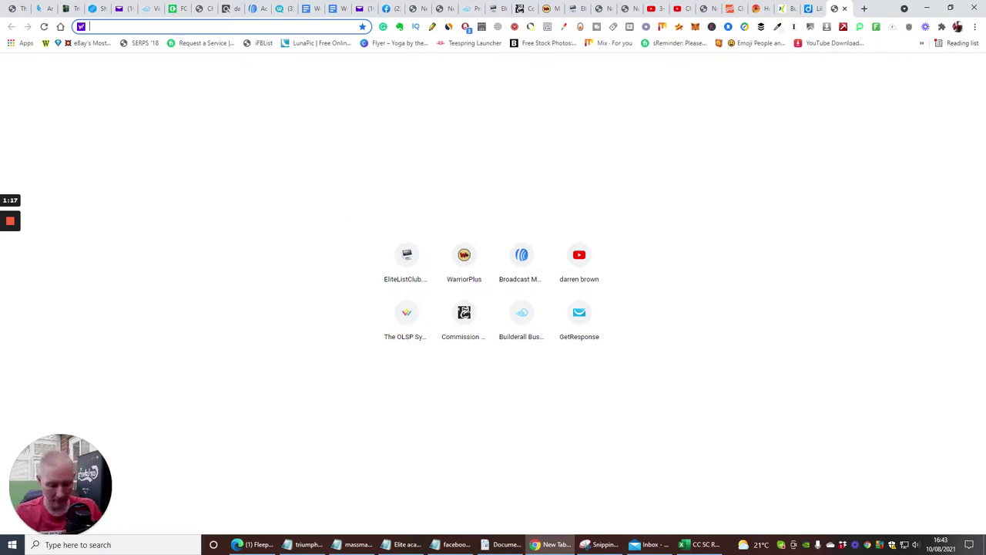
type("diigo.com")
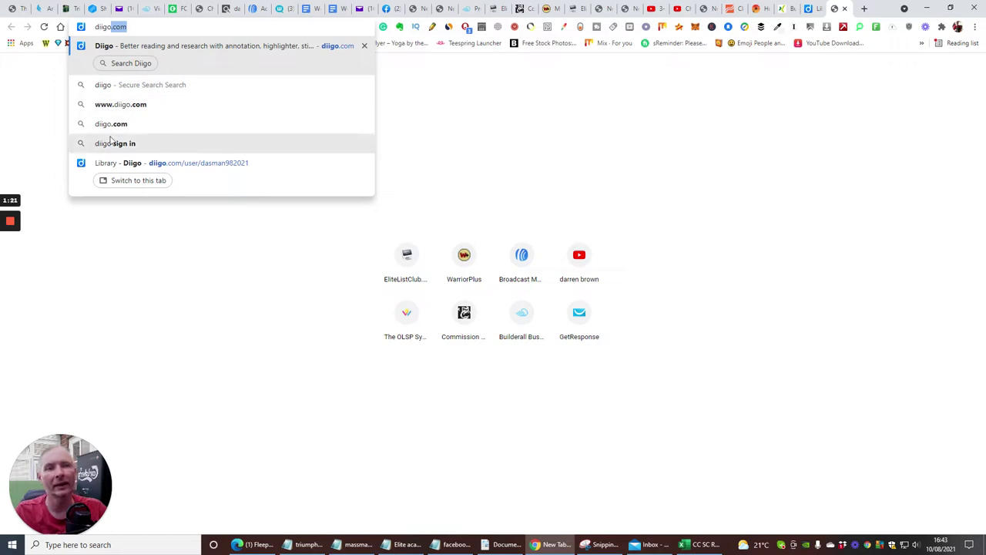
left_click(126, 47)
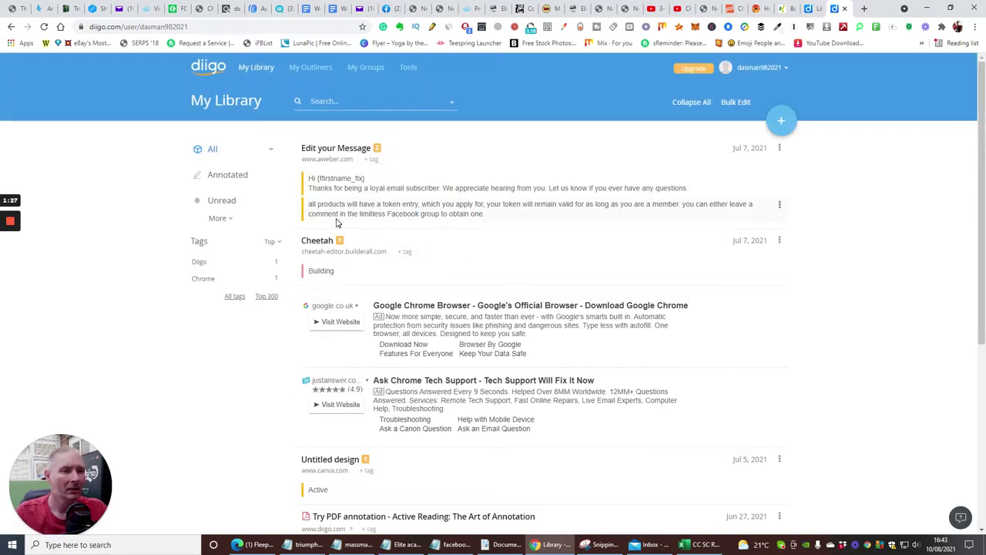
scroll(416, 255, "down", 3)
scroll(418, 262, "up", 3)
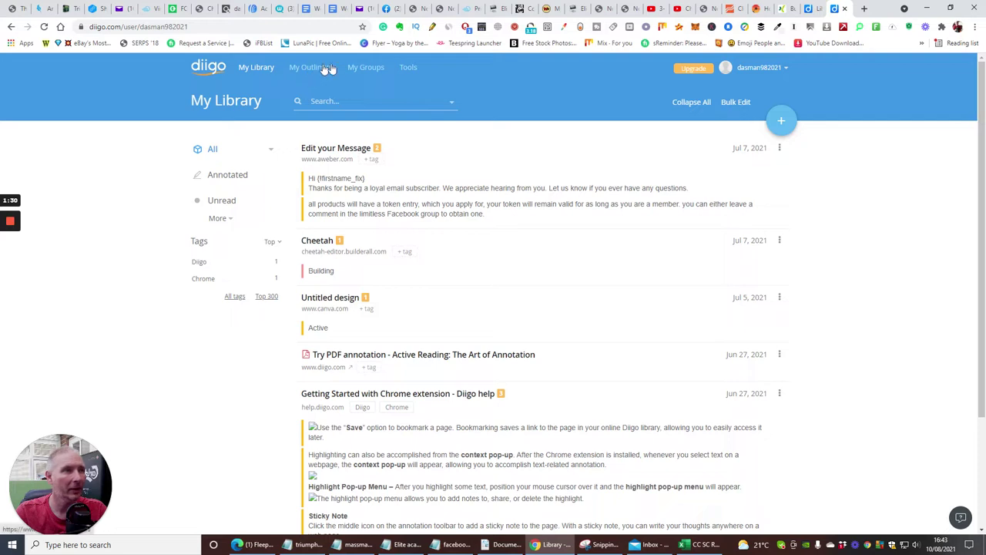
- Search the Diigo groups for "digital marketing"
left_click(364, 68)
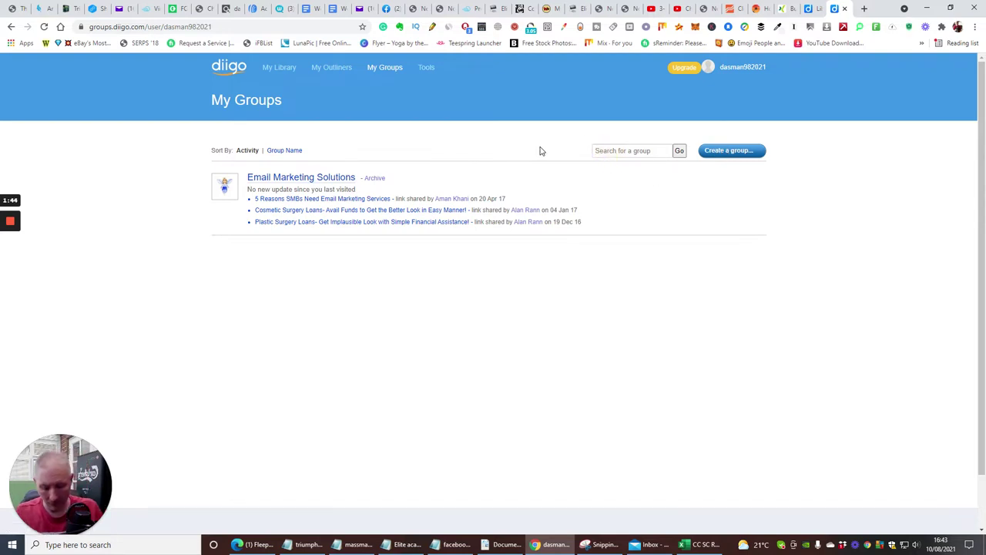
type("digital market")
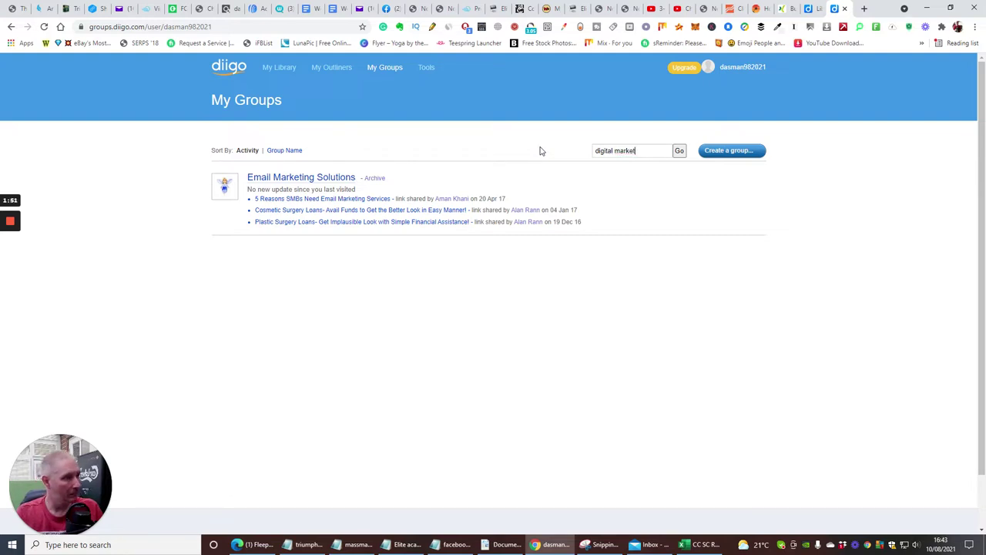
type("ing")
key("Return")
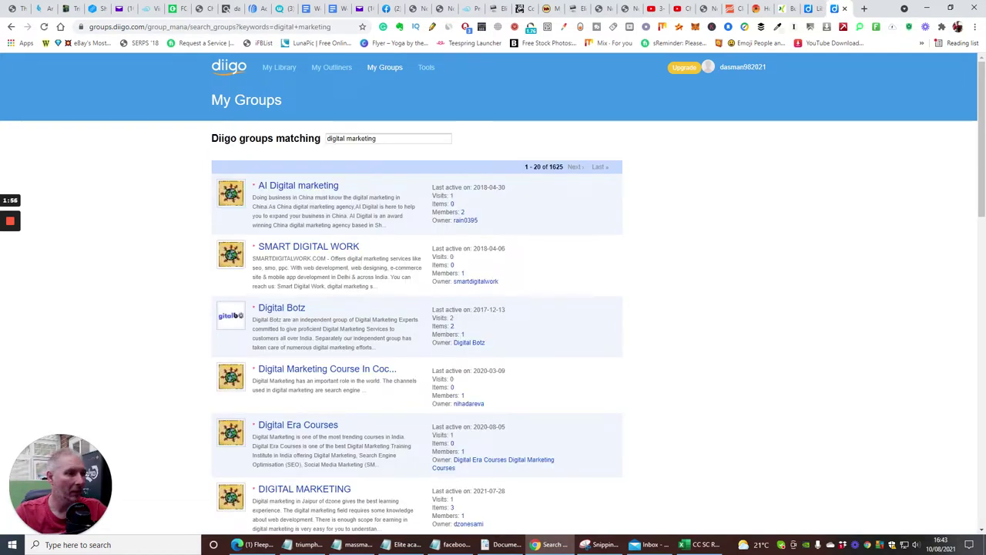
- Look through the matching groups, try to open the "Digital Marketing Training in ..." group, and return to the list
scroll(444, 264, "down", 5)
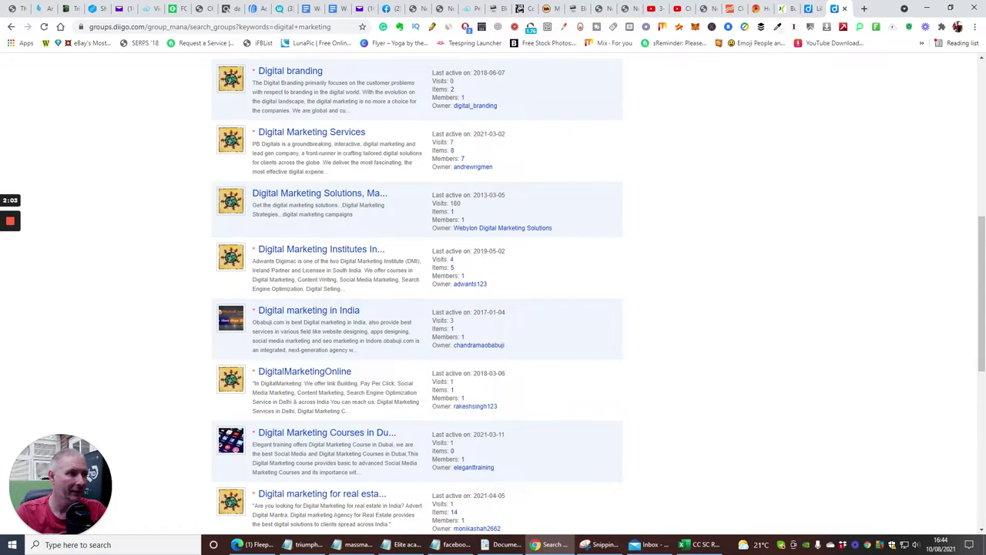
scroll(293, 232, "down", 2)
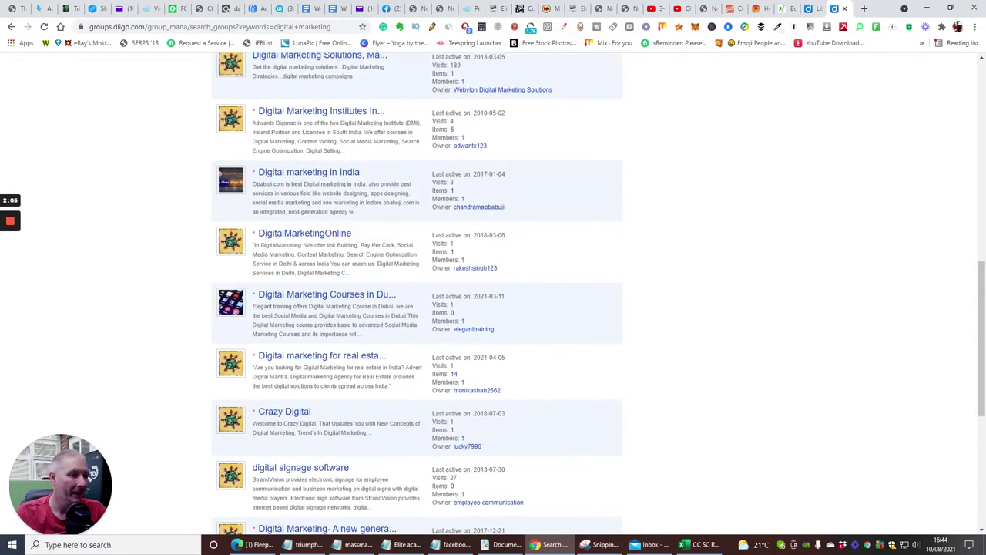
scroll(416, 285, "down", 4)
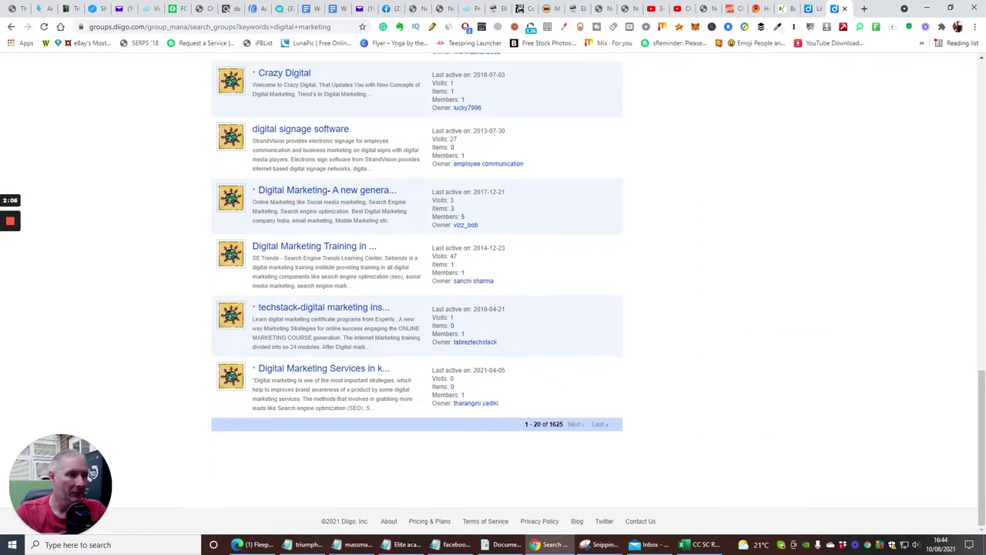
left_click(308, 247)
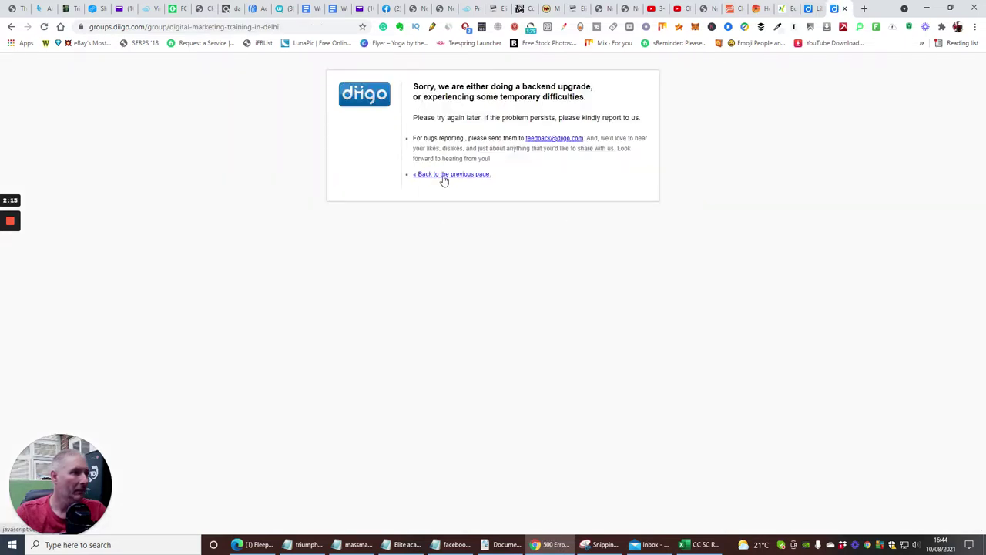
left_click(11, 26)
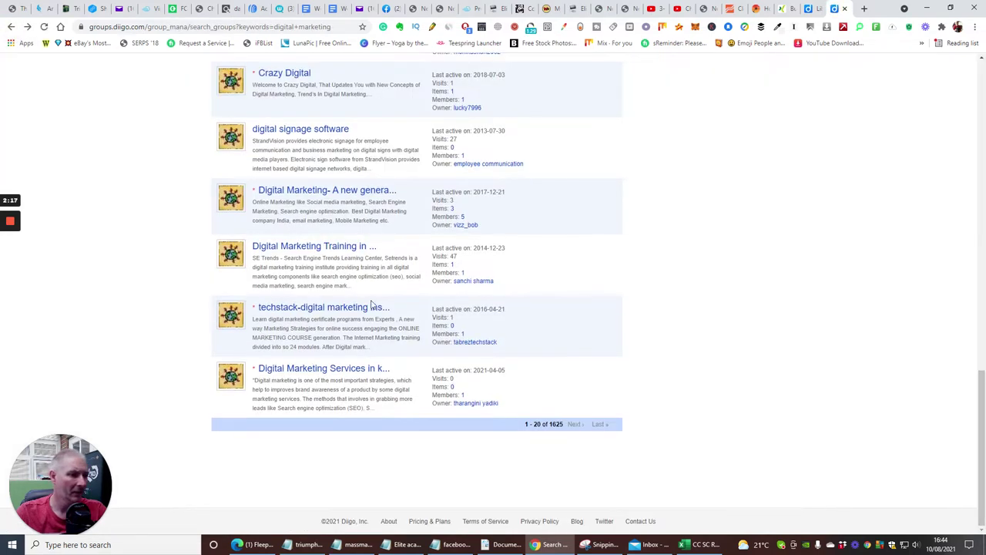
- Open the Digital Marketing Solutions, Marketing & Advertising group, check its shared Digital Marketing Solutions link, and close the linked page
scroll(360, 334, "up", 4)
scroll(360, 333, "up", 3)
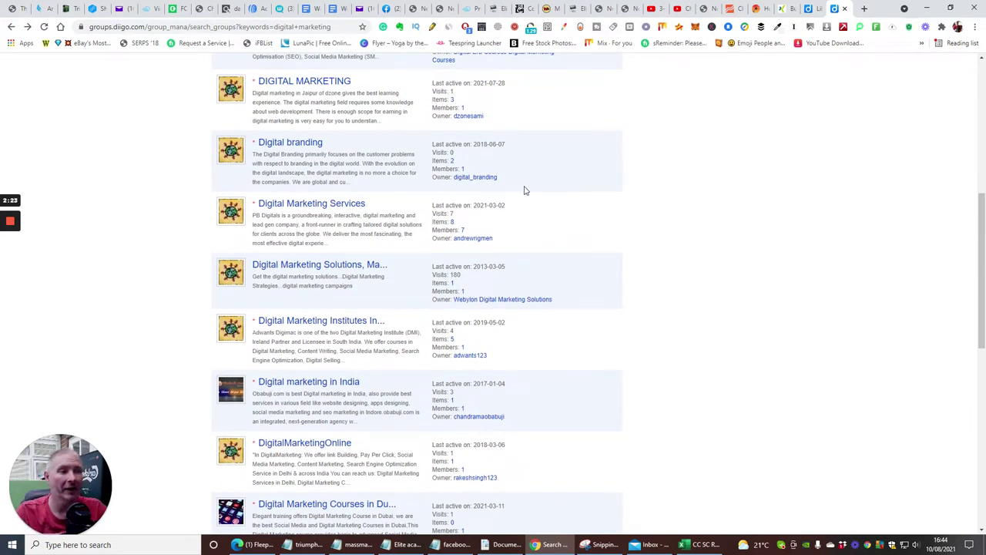
left_click(288, 267)
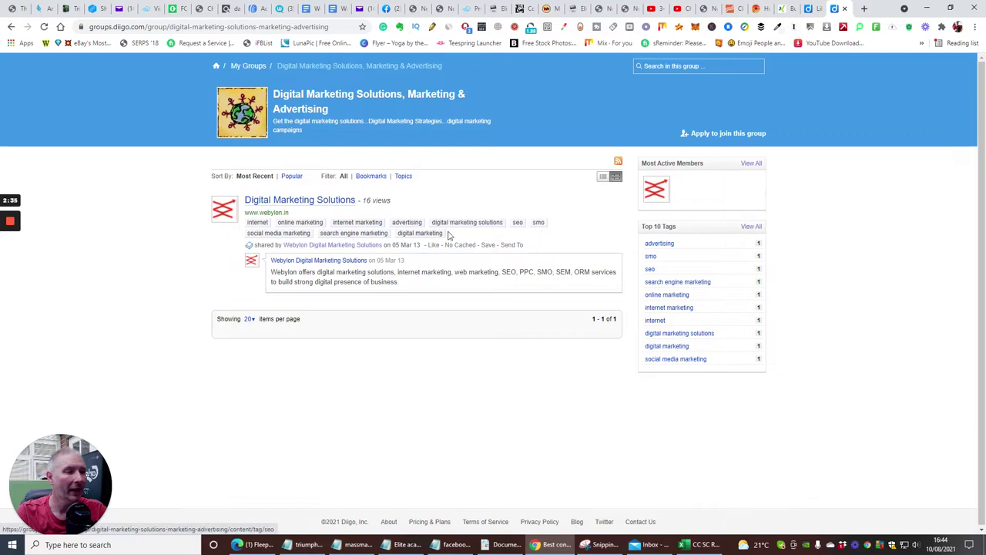
left_click(305, 201)
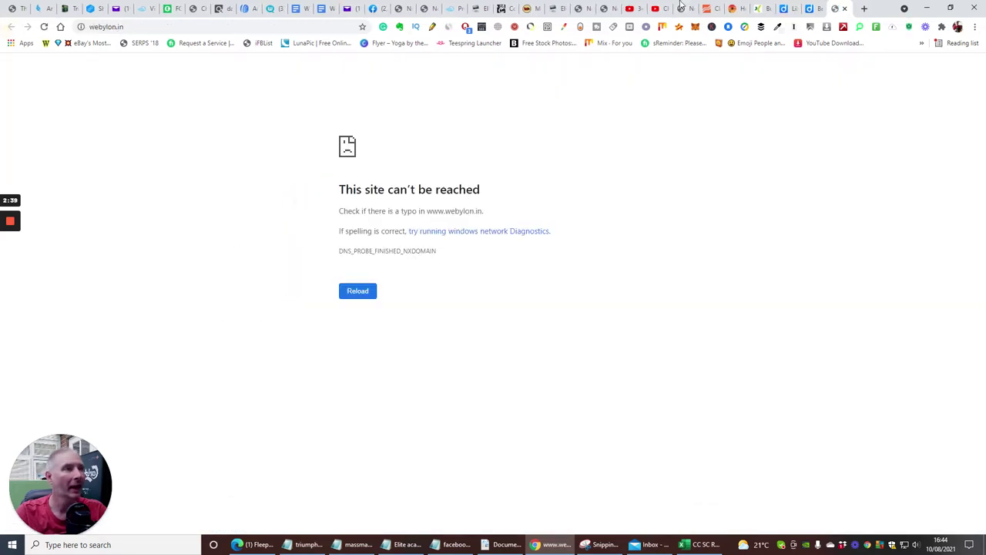
left_click(845, 9)
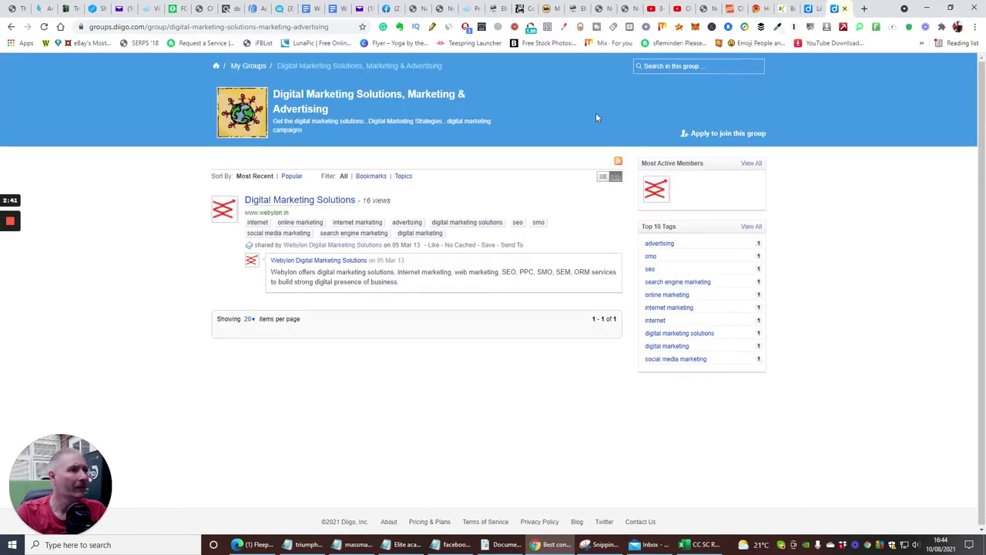
- Search the items inside the Digital Marketing Solutions, Marketing & Advertising group for "health"
left_click(656, 66)
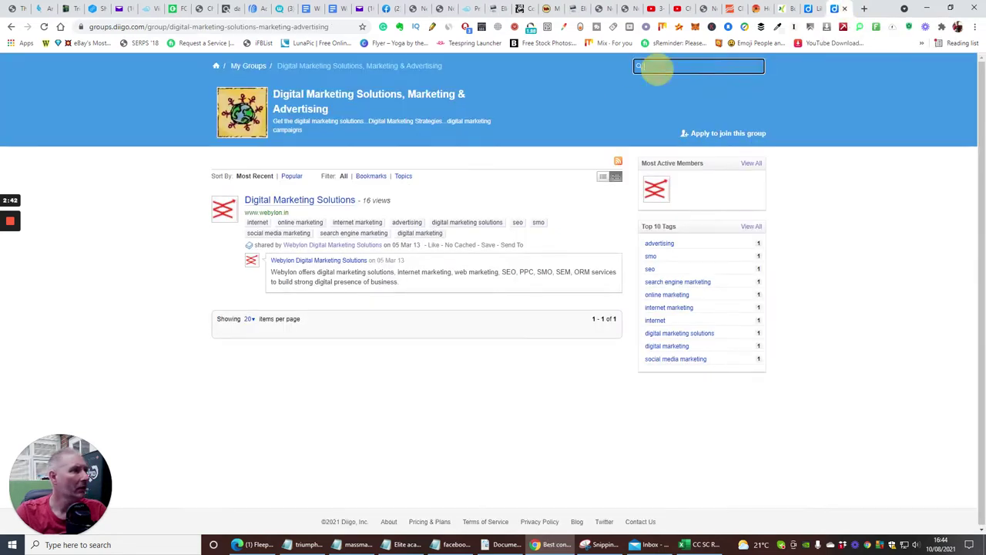
type("hea")
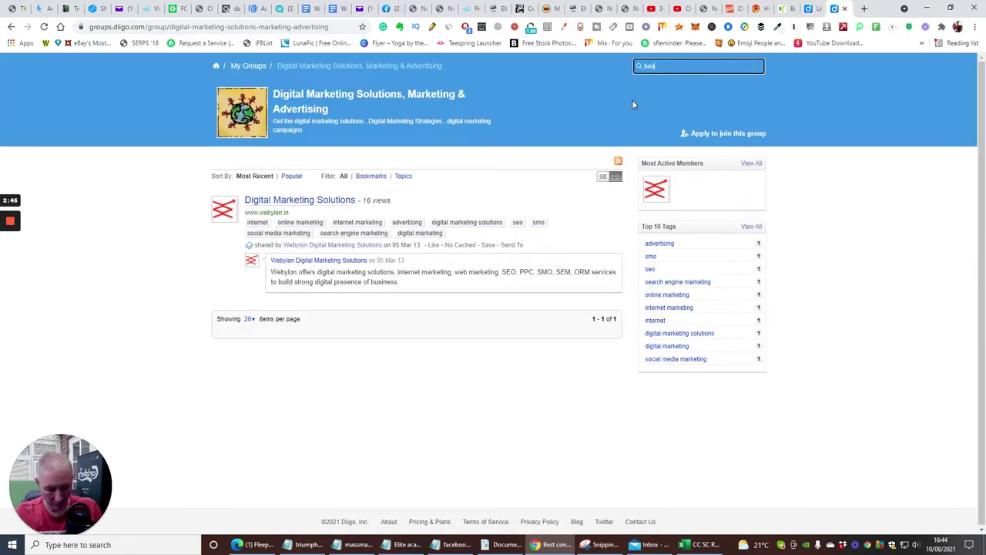
type("lth")
key("Return")
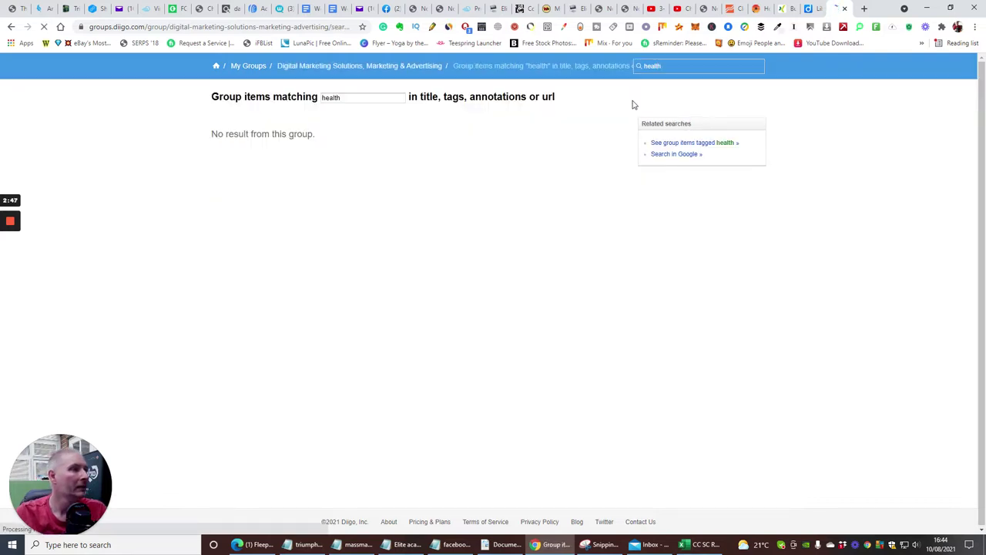
- Return to the My Groups overview and view the account's public library
left_click(248, 67)
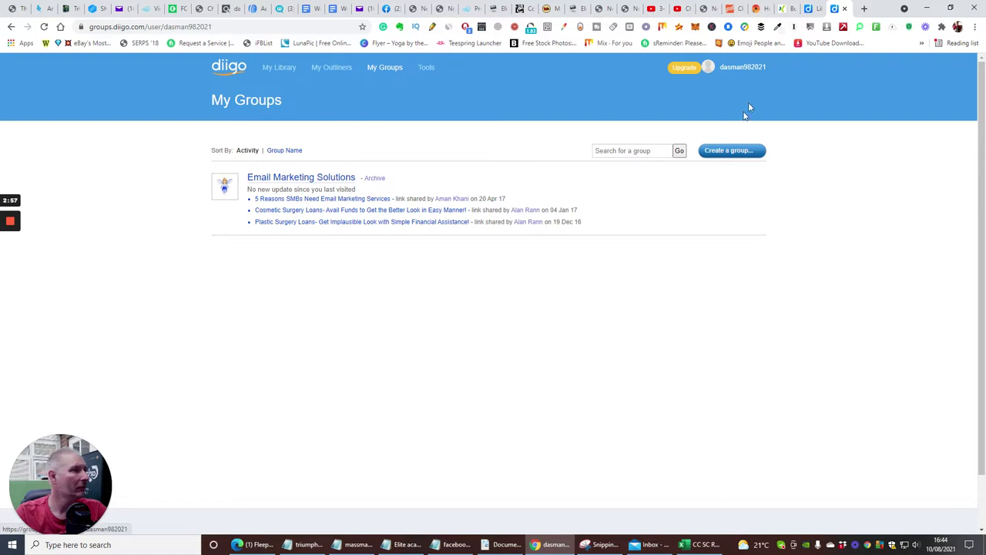
mouse_move(732, 70)
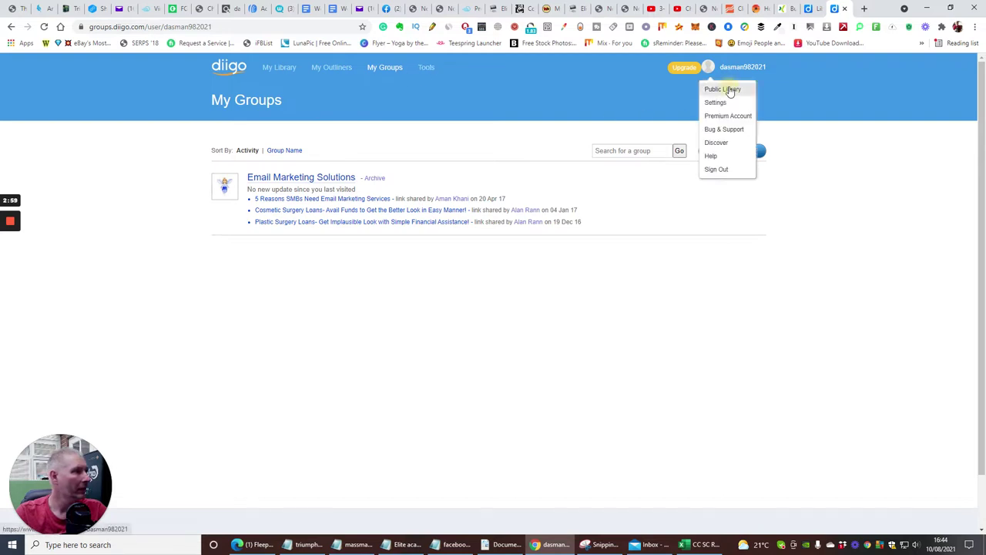
left_click(730, 91)
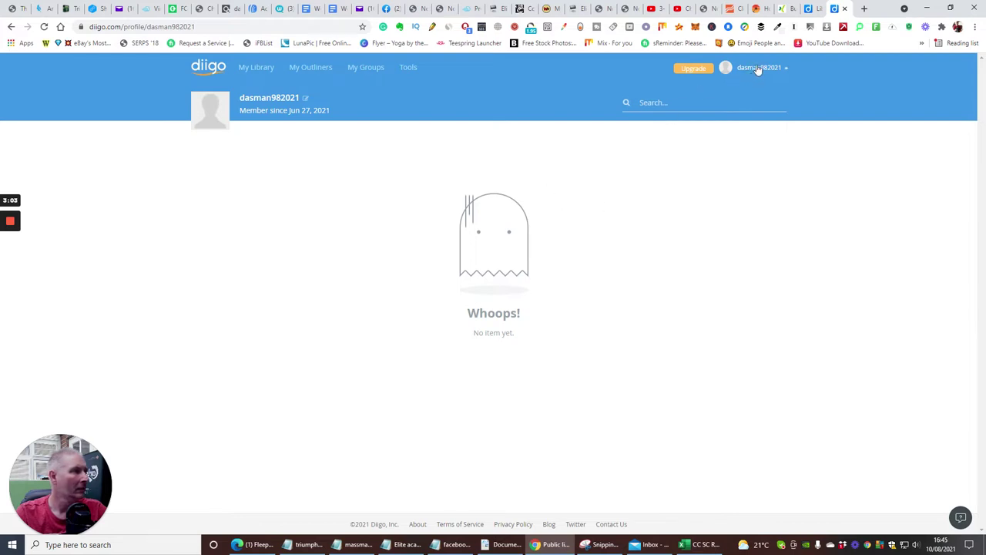
- Open Diigo's Discover page and browse the list of hot bookmarks
mouse_move(755, 68)
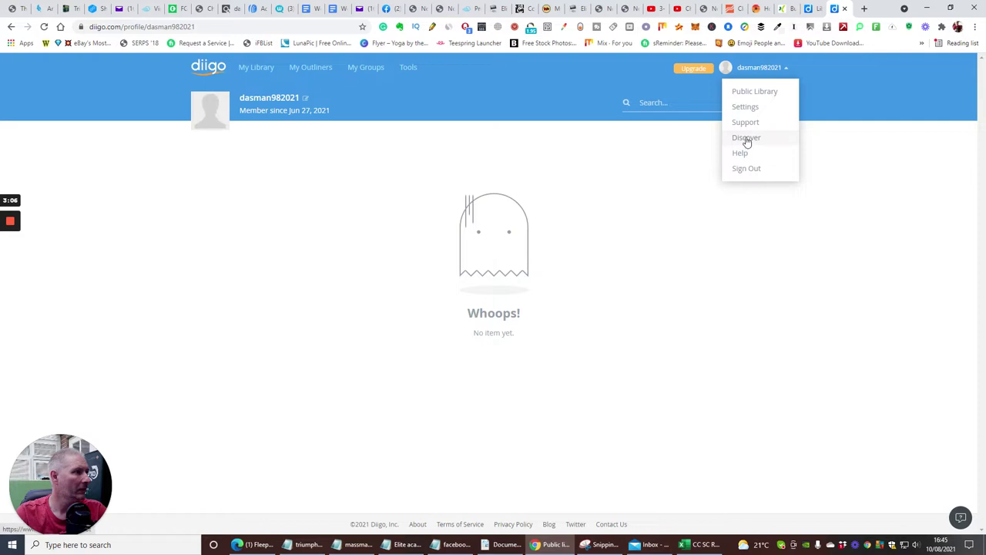
left_click(743, 151)
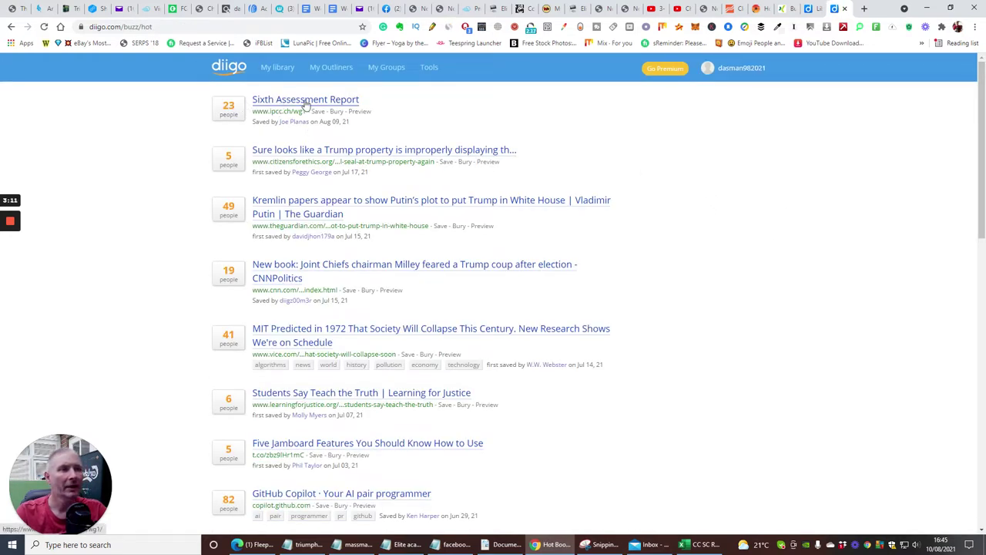
scroll(288, 136, "down", 5)
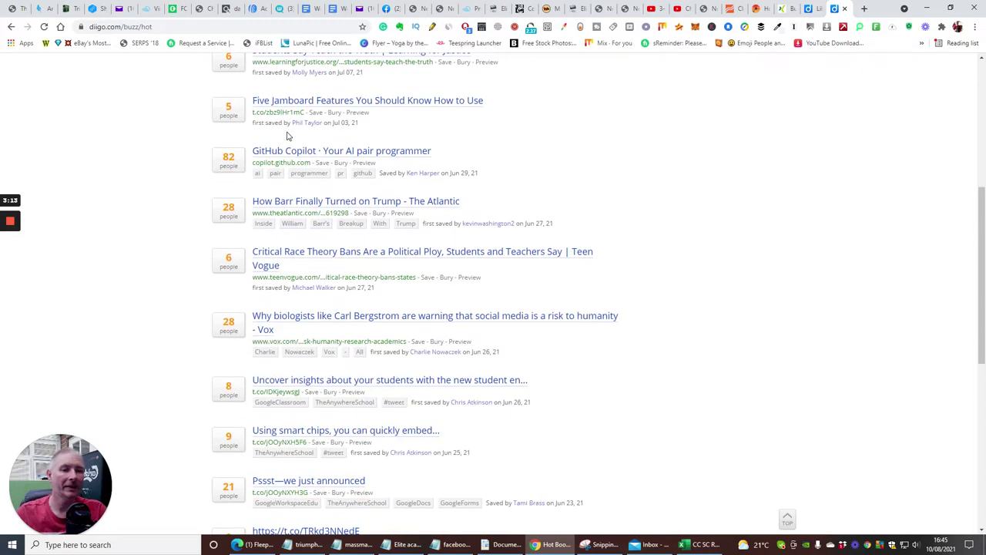
scroll(286, 136, "down", 3)
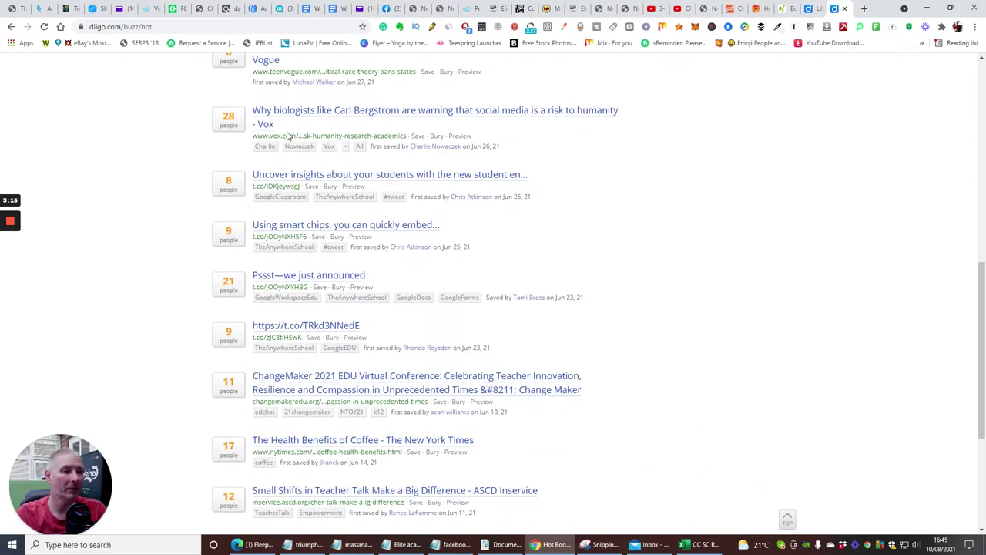
scroll(300, 235, "down", 2)
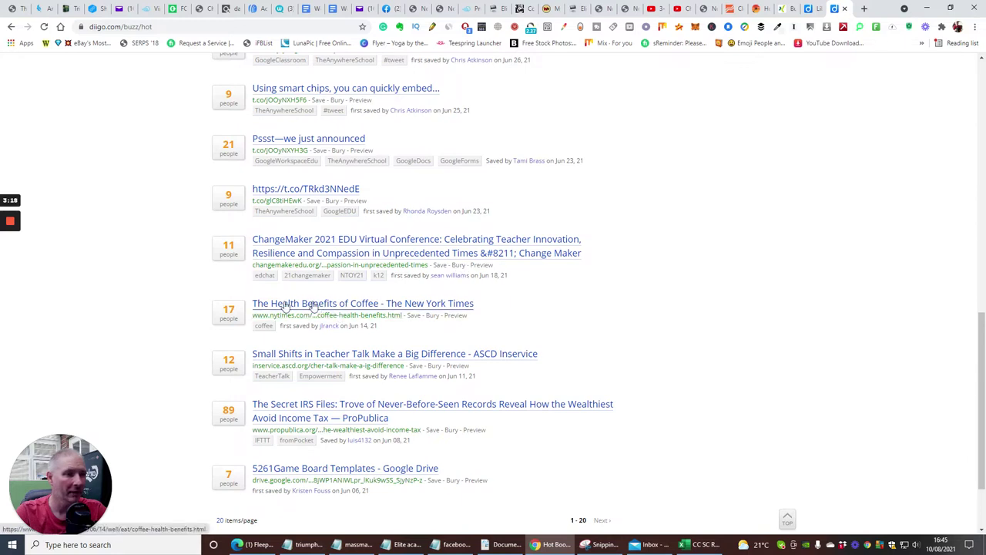
- Open the hot bookmark The Health Benefits of Coffee, look over the New York Times page, dismiss its tracker notice and close it
left_click(339, 303)
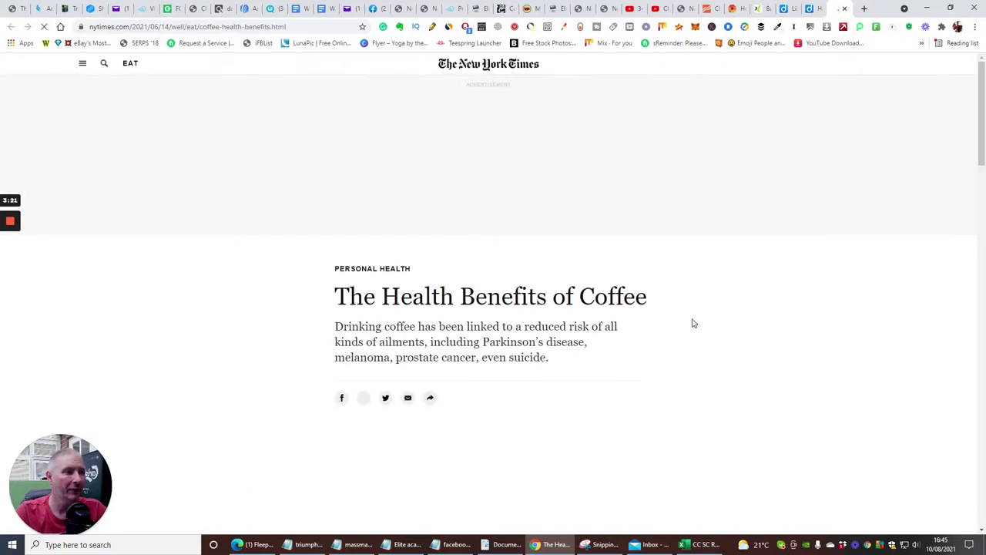
scroll(323, 277, "down", 7)
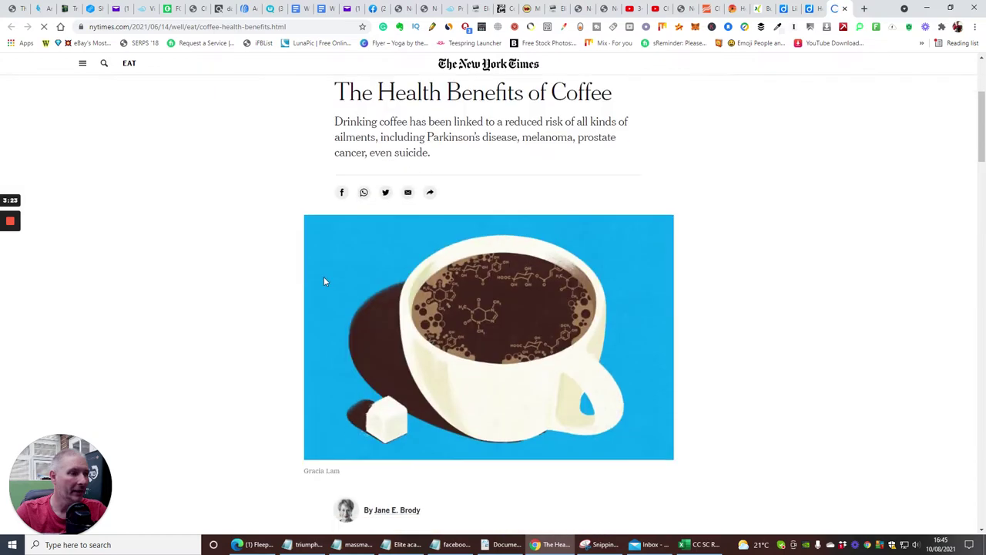
scroll(316, 259, "up", 3)
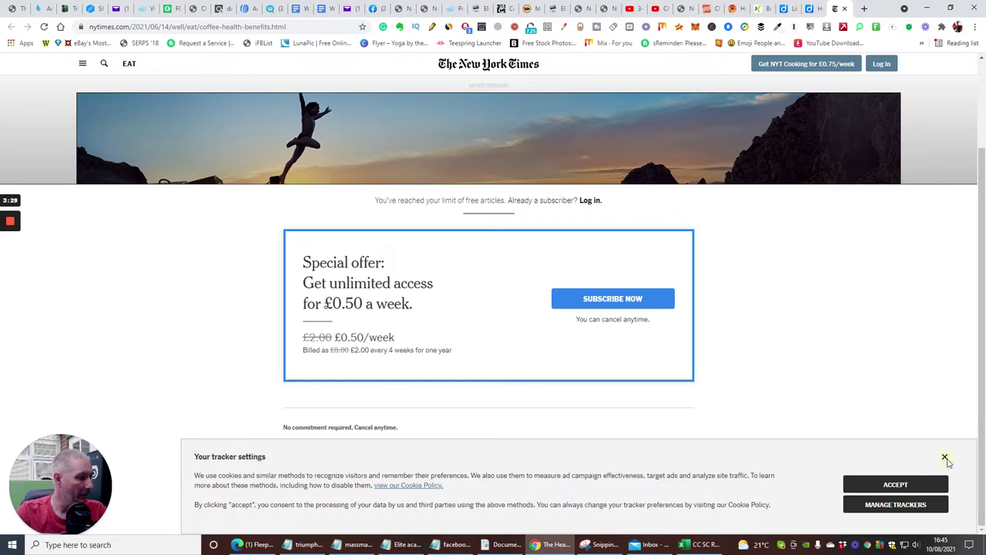
left_click(944, 458)
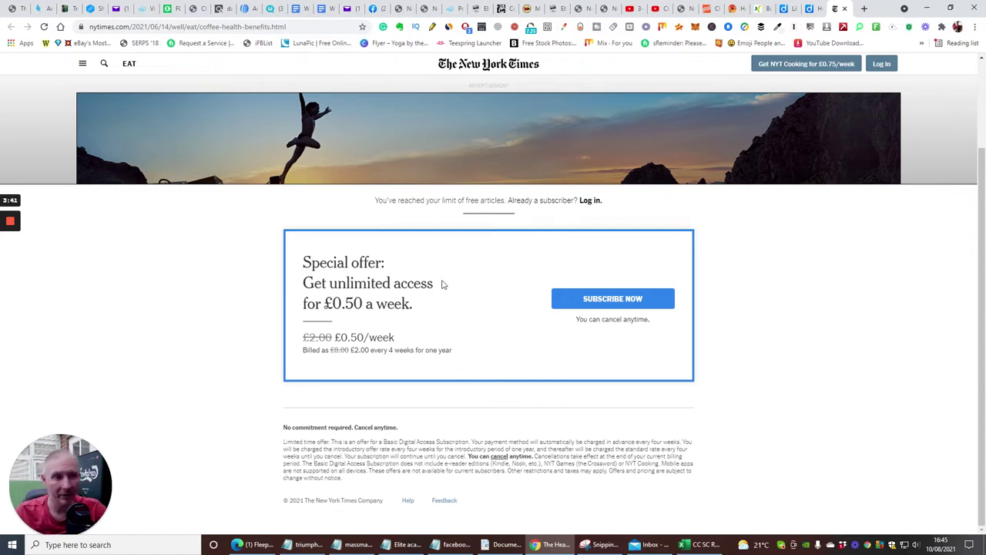
left_click(846, 7)
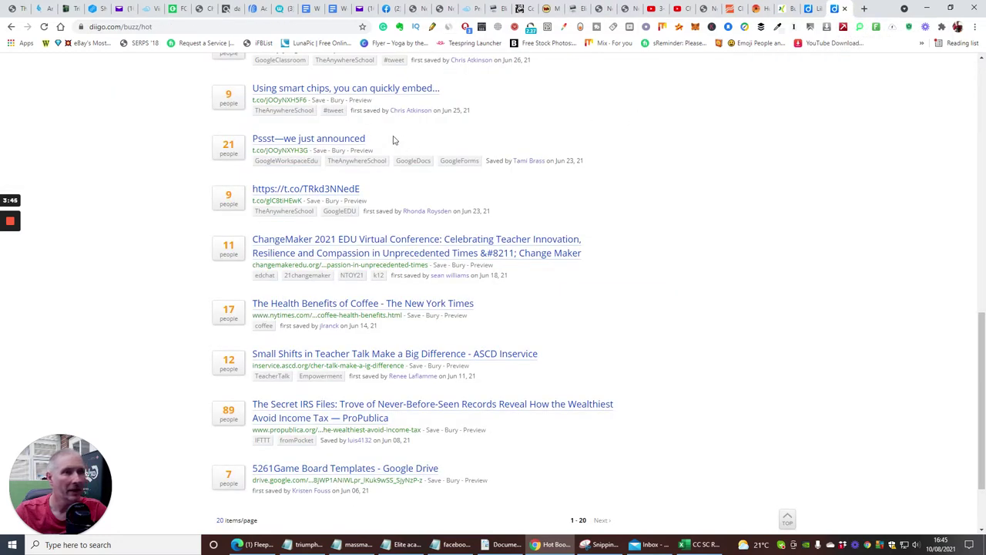
- Leave the hot bookmarks list, view the My Groups overview and go to My Library
scroll(394, 140, "up", 10)
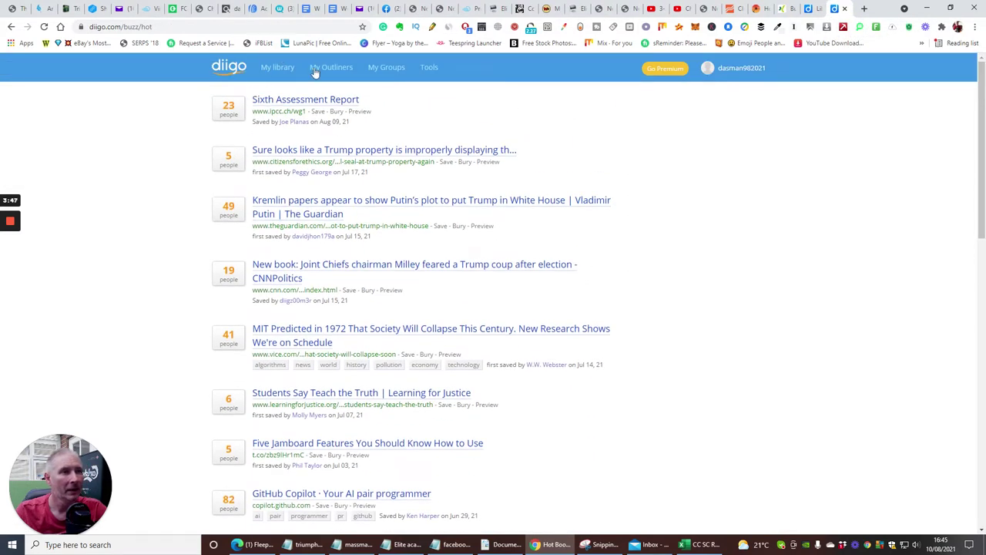
left_click(387, 70)
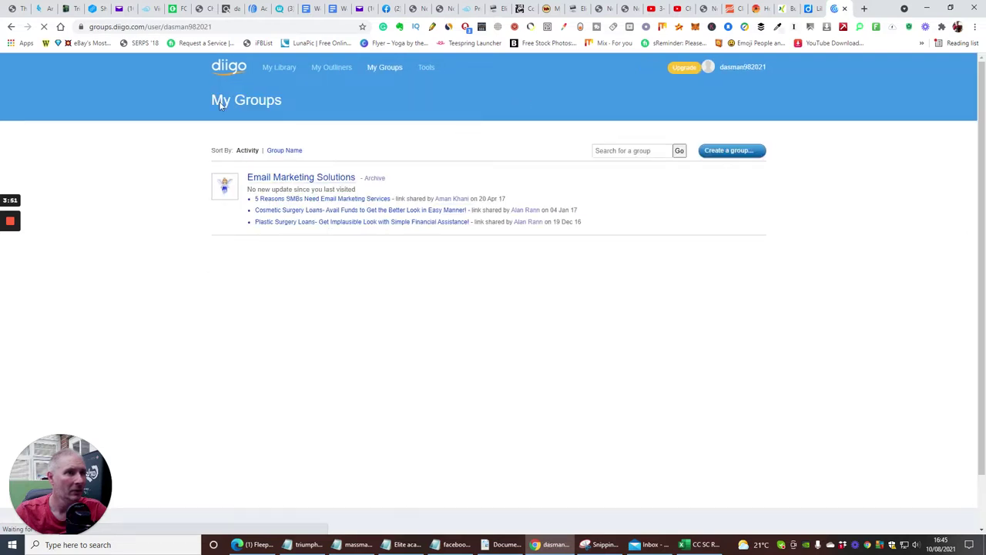
left_click(280, 69)
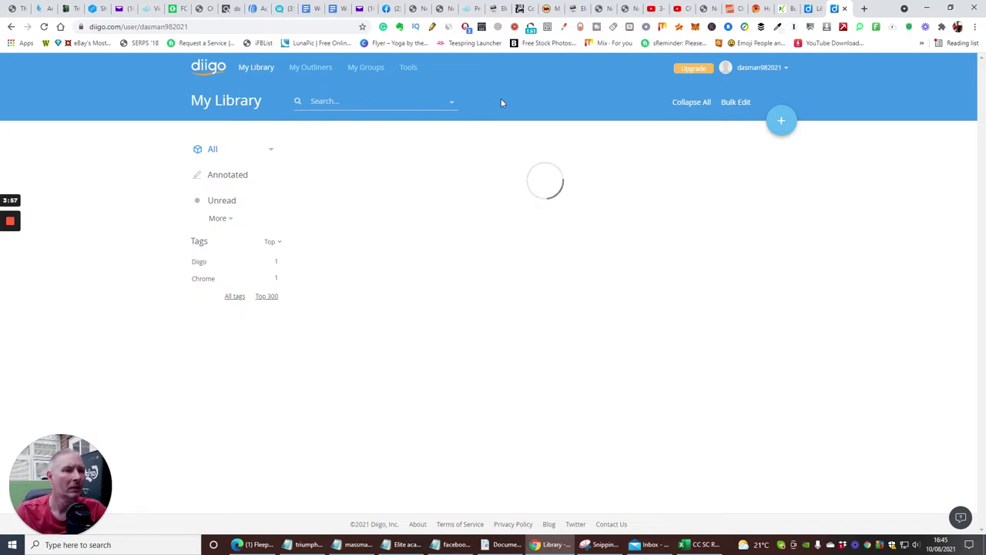
- Add a new image item to My Library using the Bronze picture from the Downloads folder
left_click(780, 120)
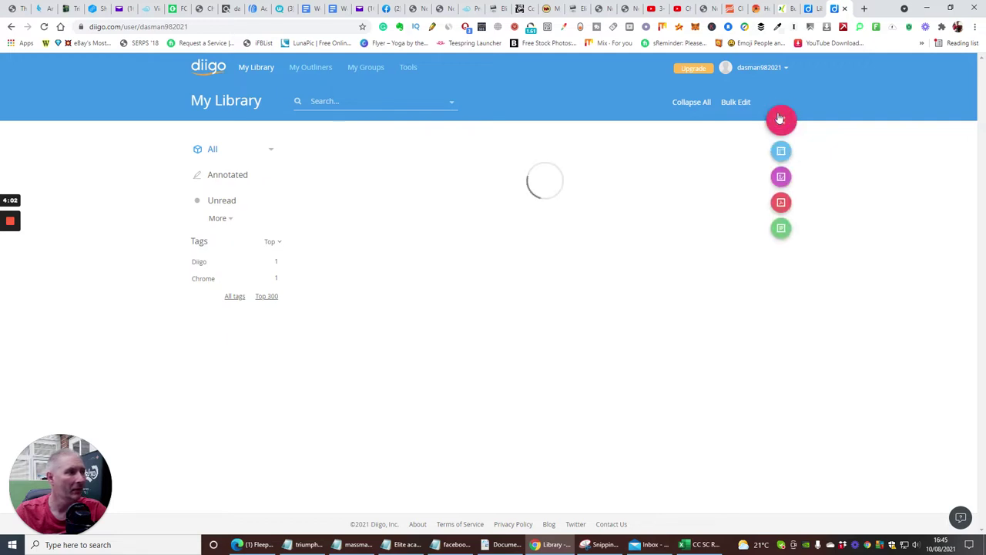
left_click(781, 178)
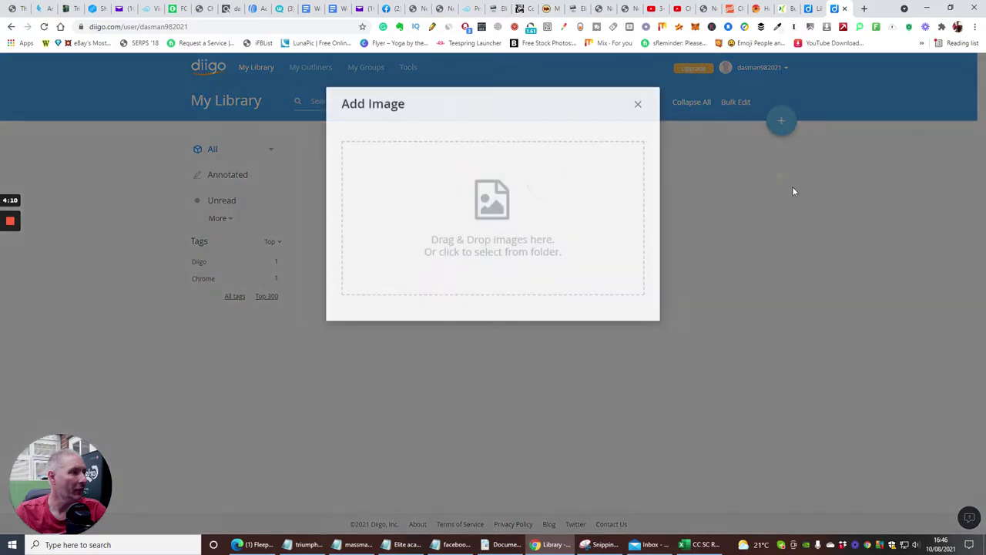
left_click(476, 245)
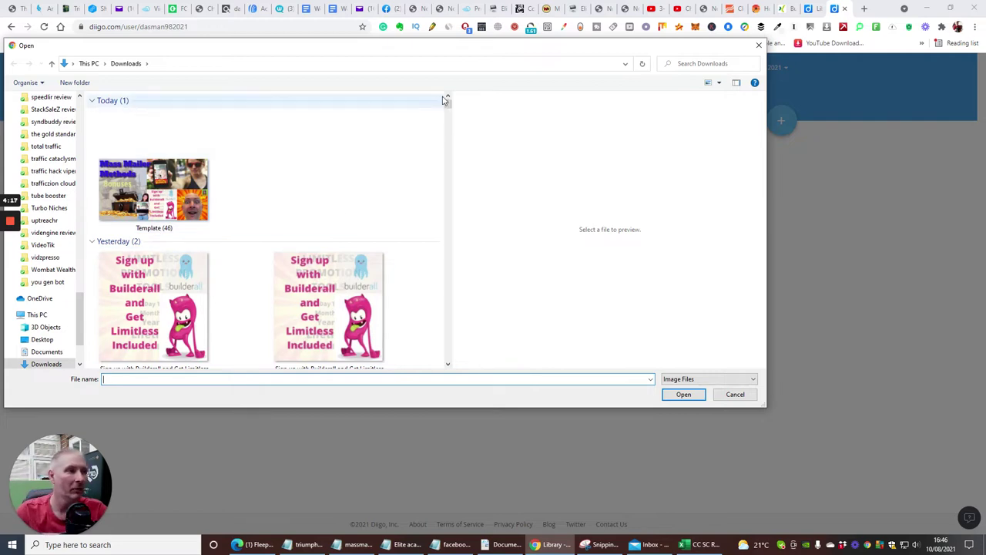
left_click_drag(448, 101, 451, 113)
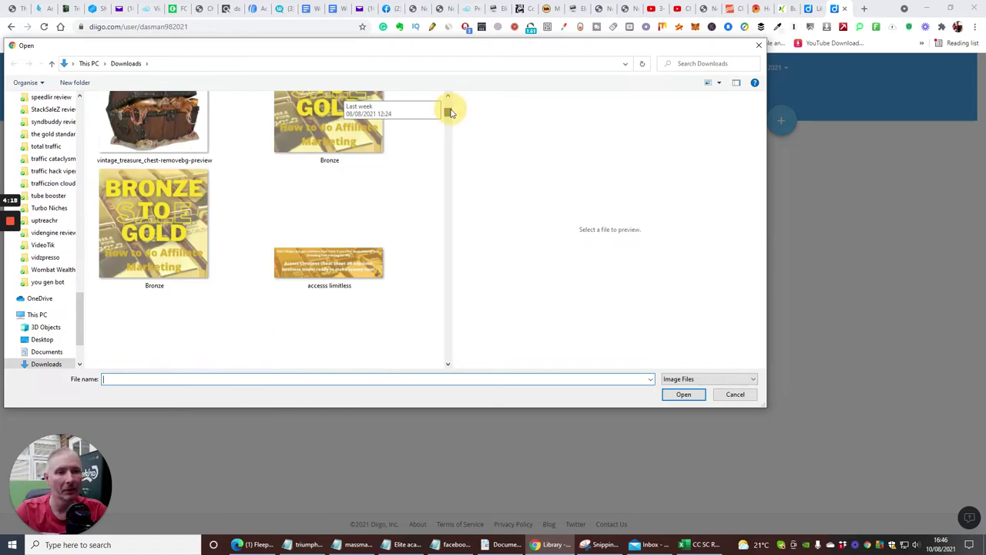
left_click(128, 198)
left_click(669, 395)
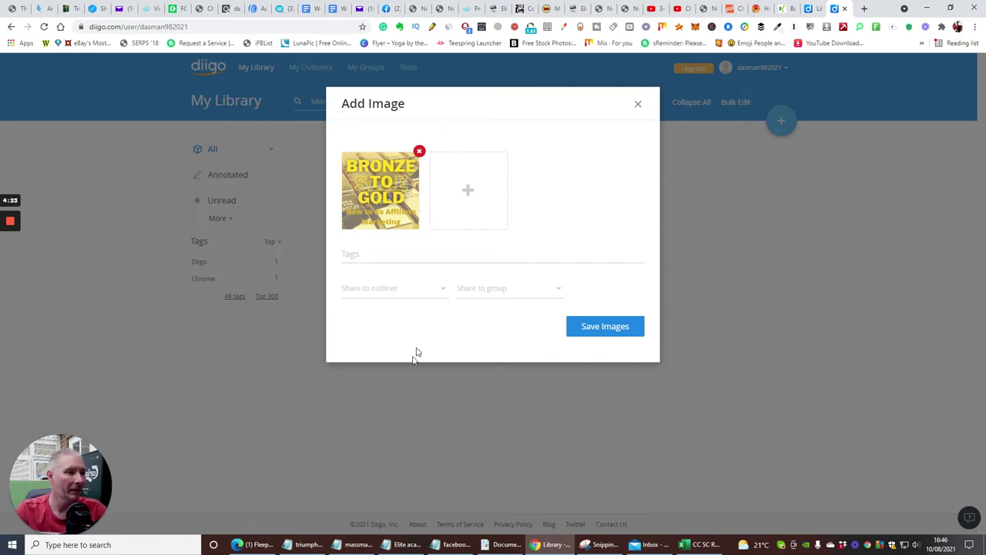
- Tag the image "affiliate marketing, passive income, how to create a landing page" and save it to the library
left_click(342, 252)
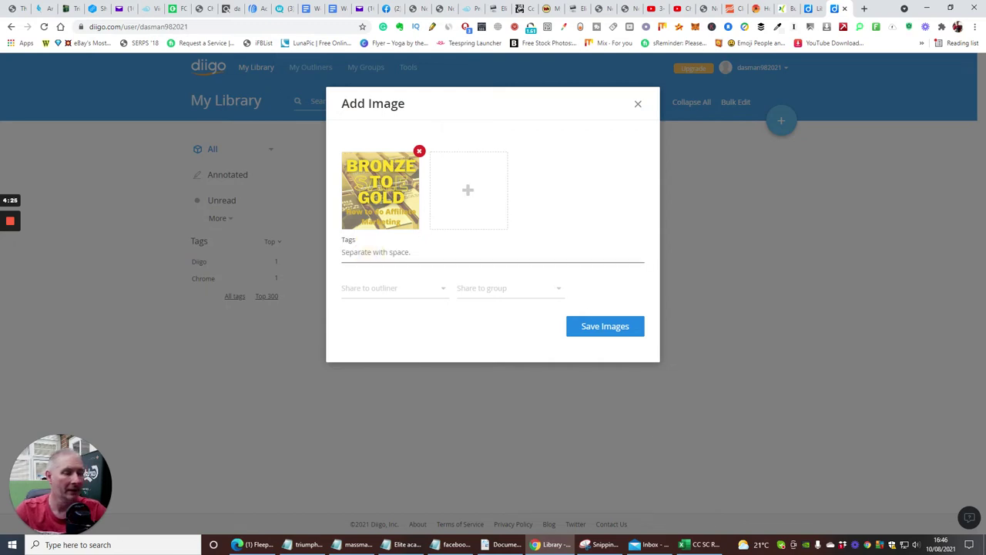
type("af")
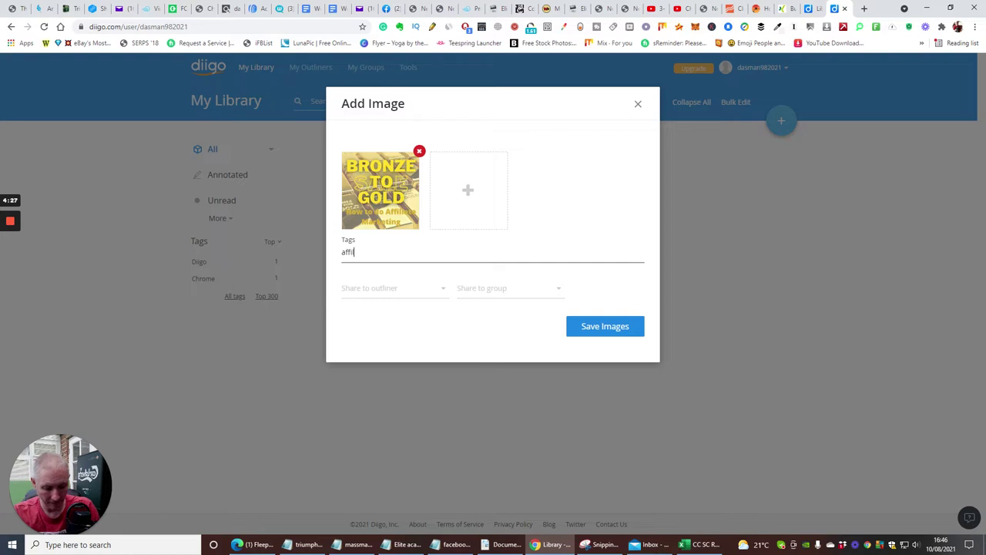
type("filiate marketing, pas")
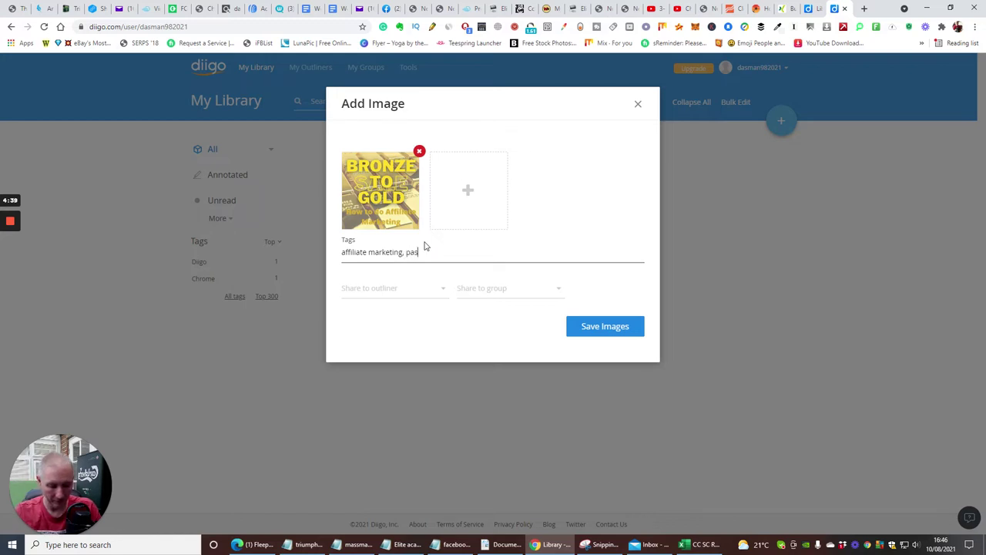
type("sive income")
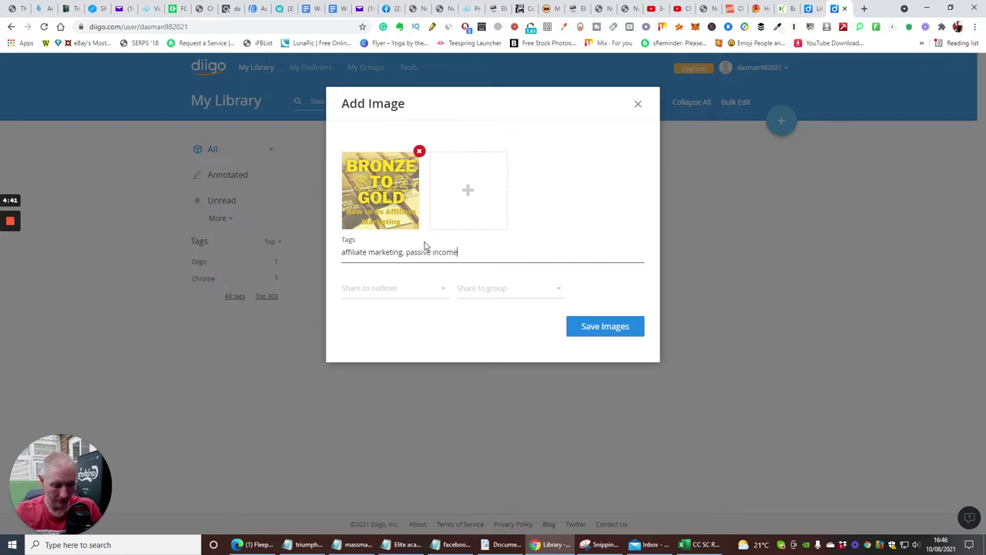
type(", h")
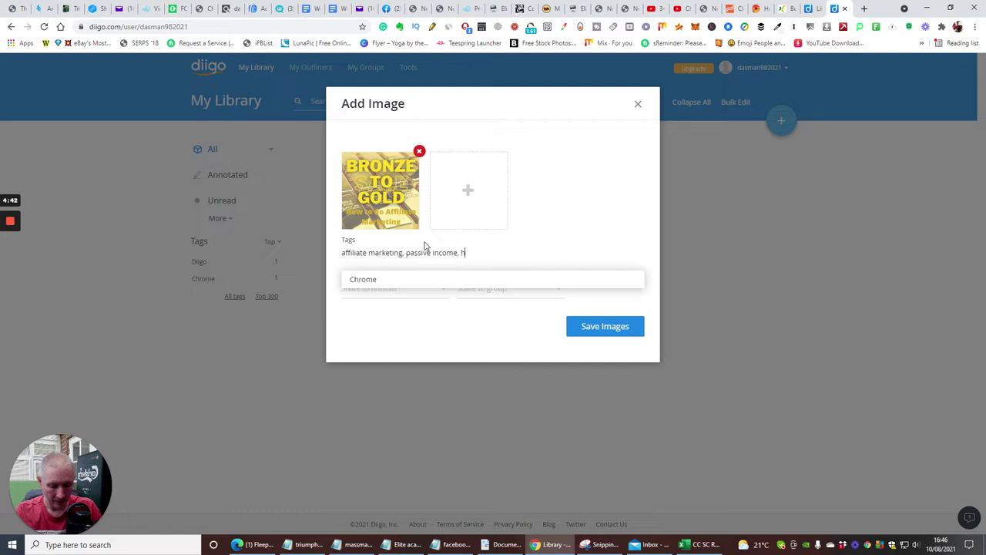
type("ow to create a landing page")
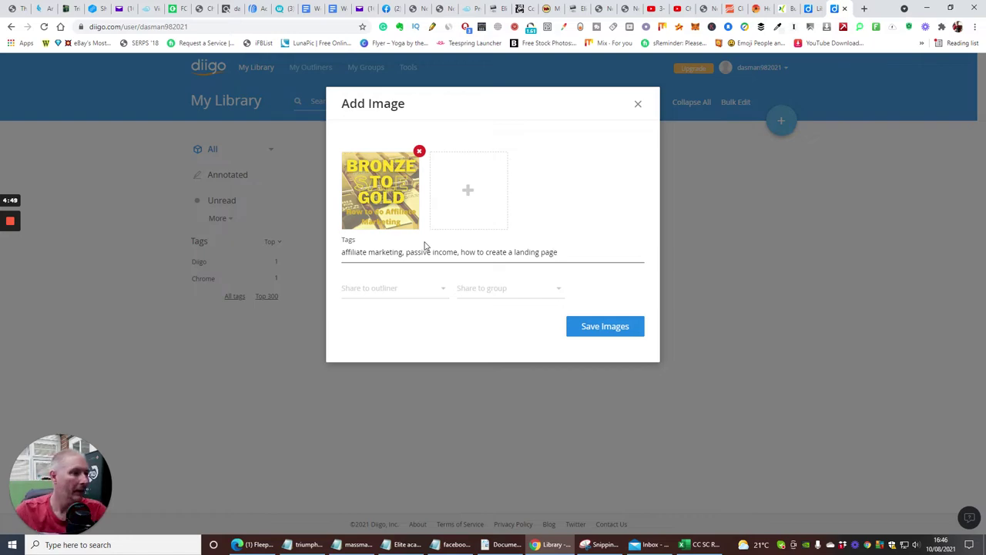
left_click(593, 331)
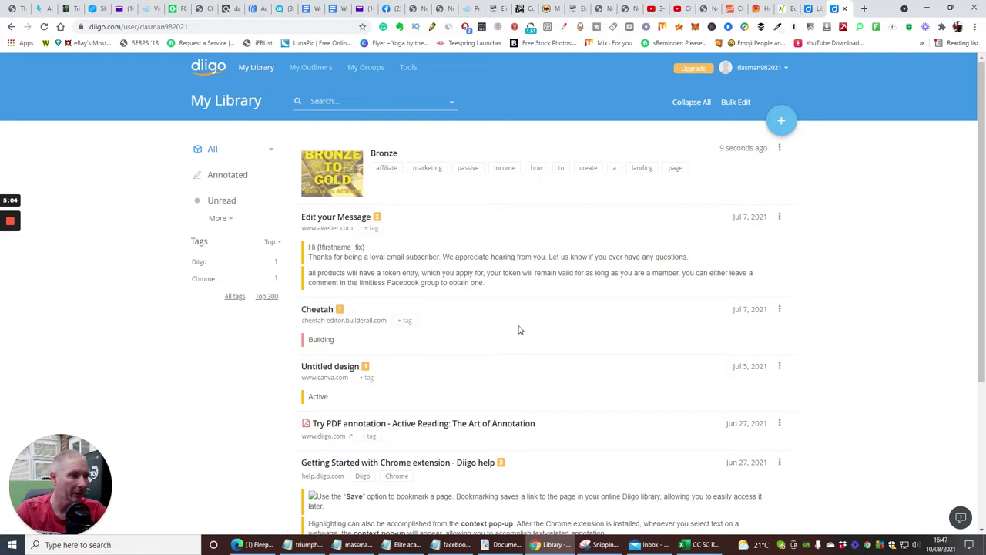
- Open the Bronze library item for editing and activate its empty description
left_click(780, 152)
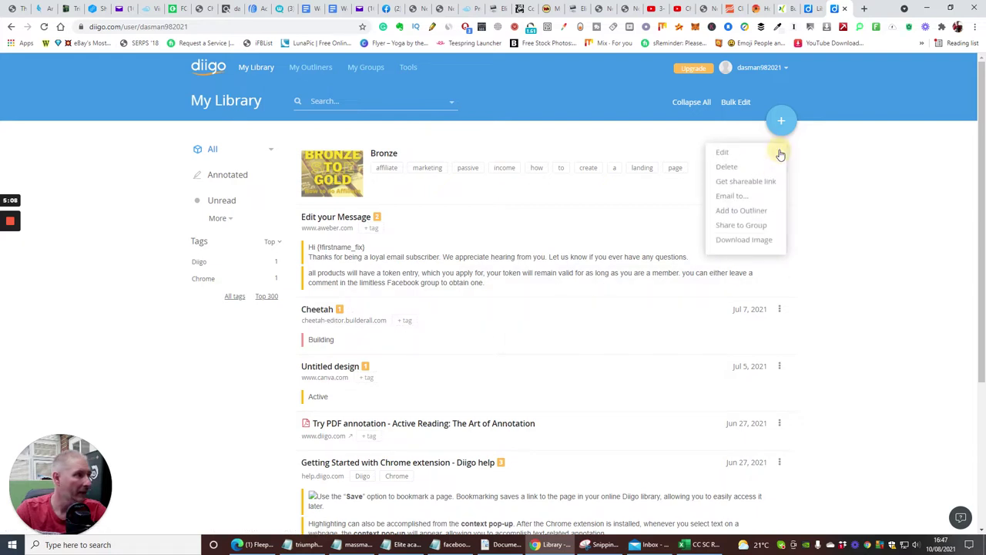
left_click(723, 156)
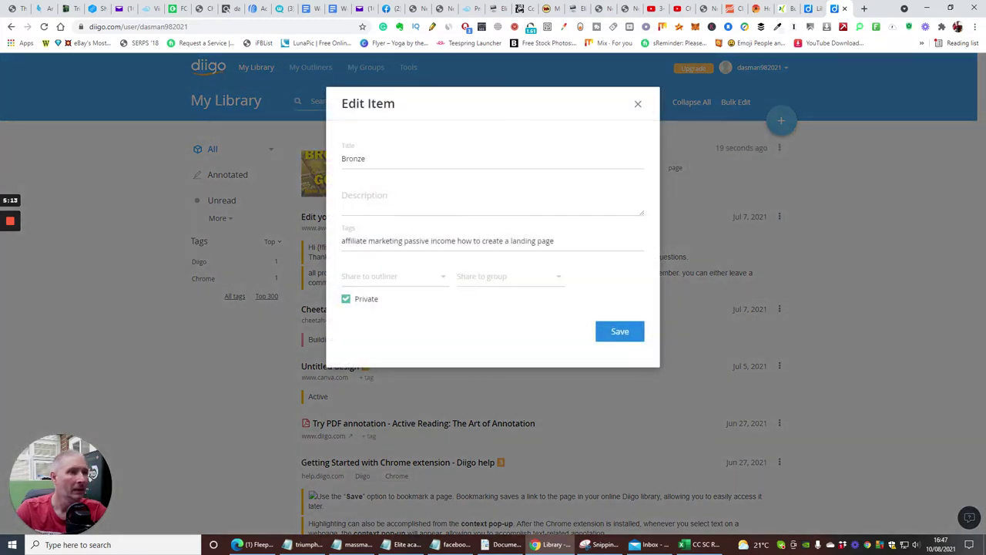
left_click(353, 194)
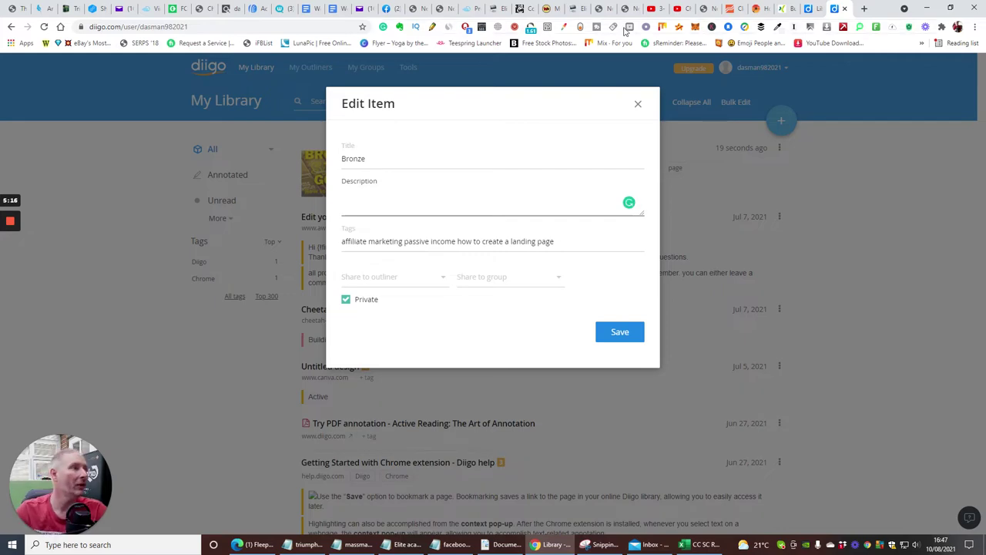
- Switch to YouTube Studio, go to the own channel page, pause its featured video and open the upload How to do Affiliate Marketing from new
left_click(681, 9)
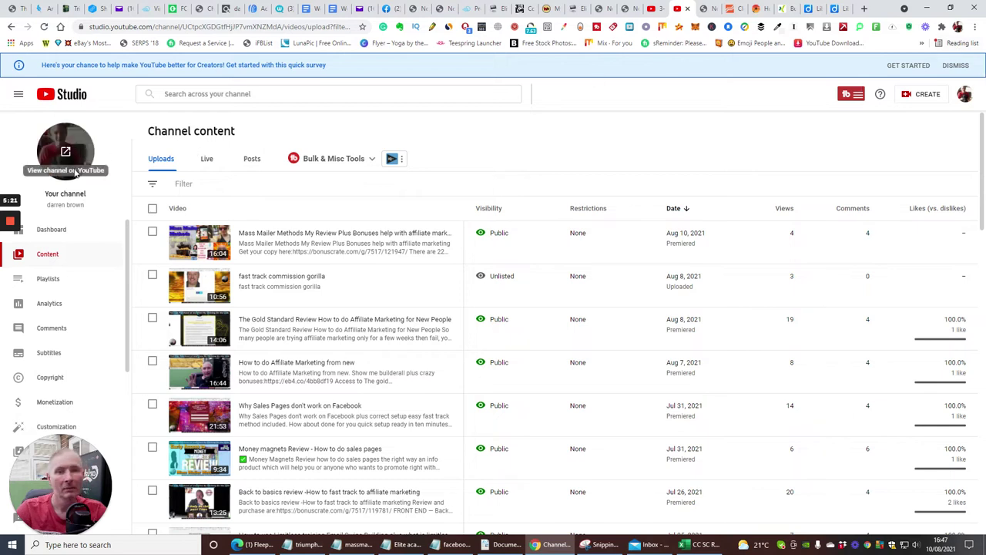
left_click(966, 94)
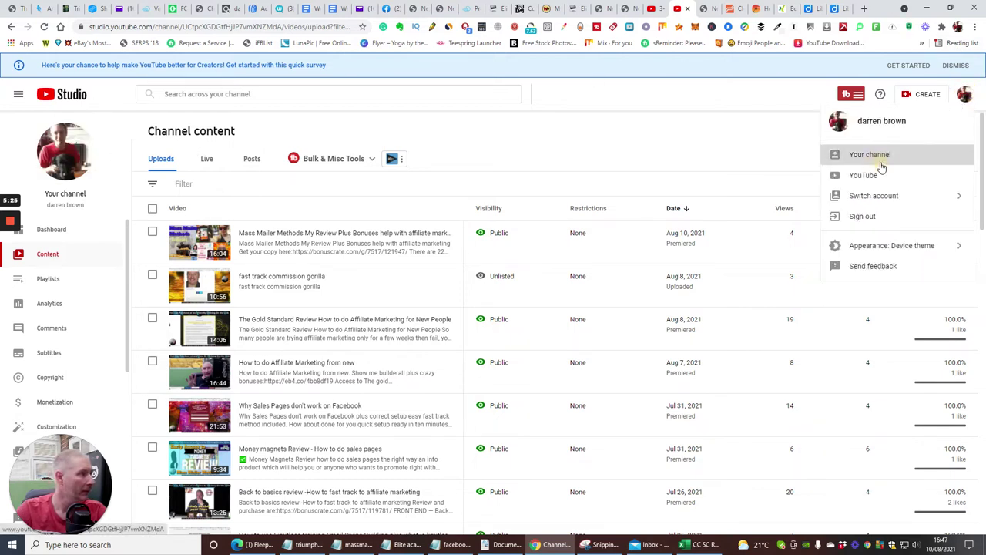
left_click(878, 157)
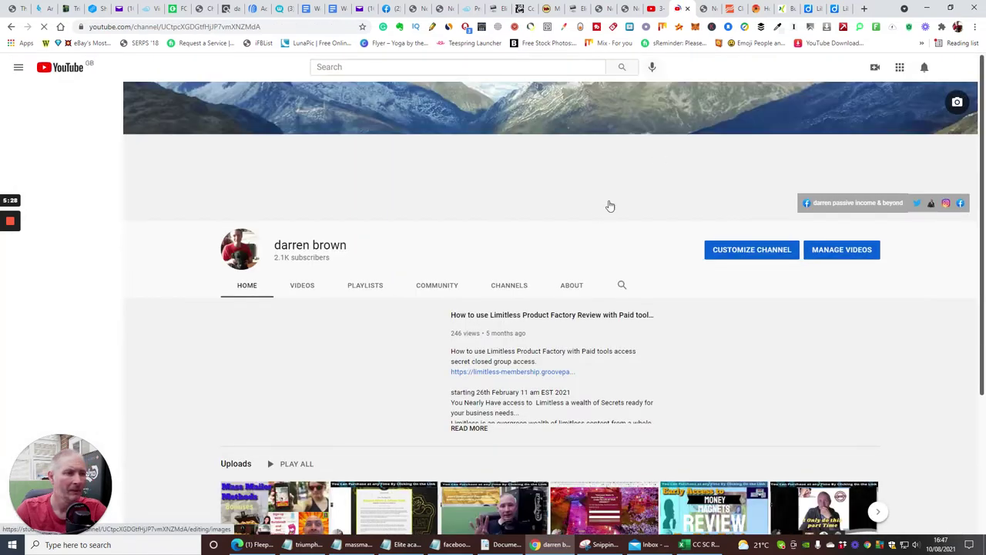
scroll(270, 300, "down", 3)
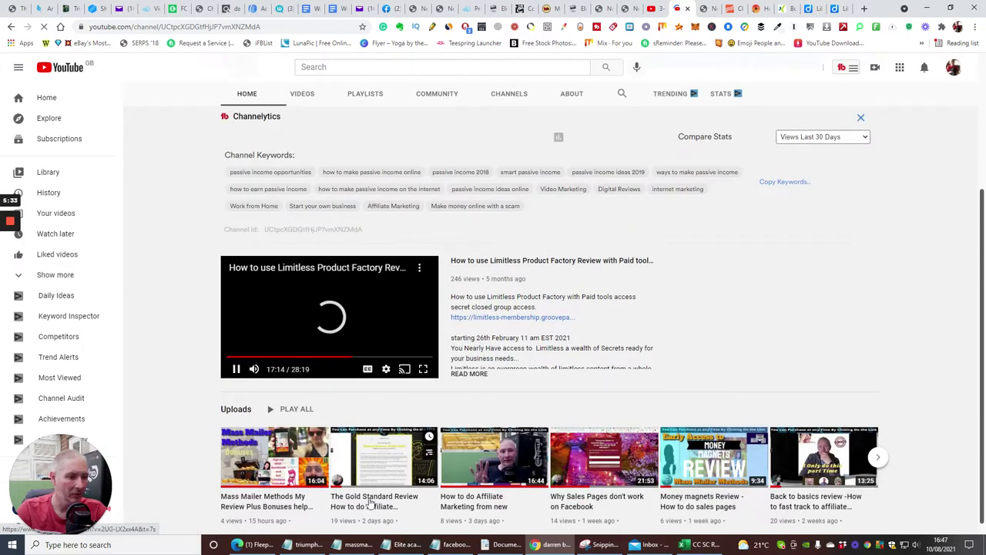
scroll(379, 426, "down", 2)
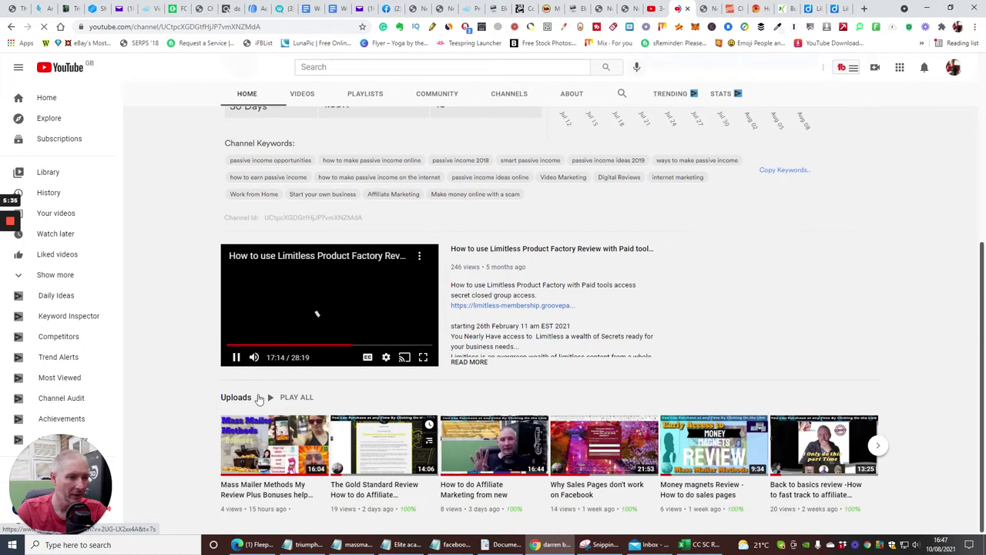
left_click(303, 314)
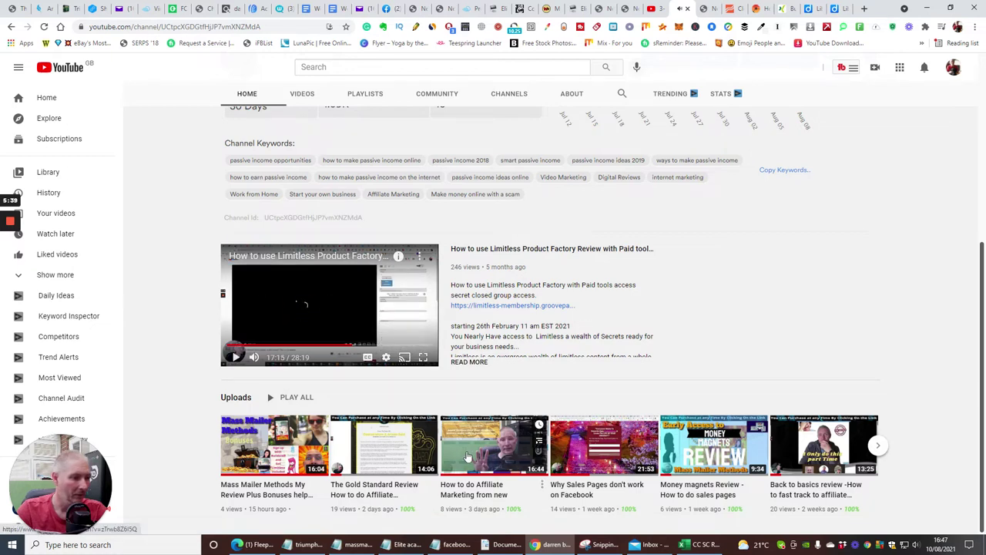
left_click(493, 456)
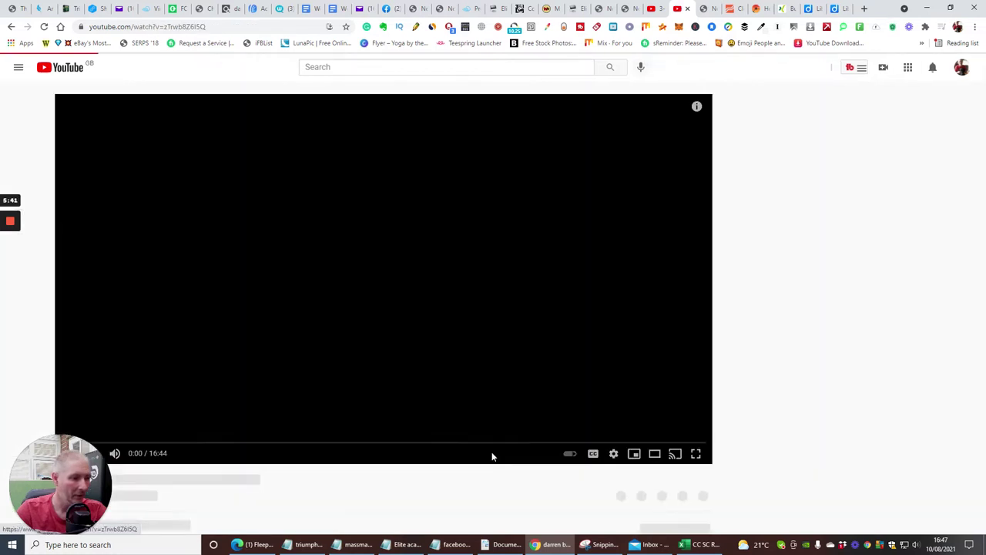
- Expand the full description of the How to do Affiliate Marketing from new video and look through its text
scroll(409, 278, "down", 3)
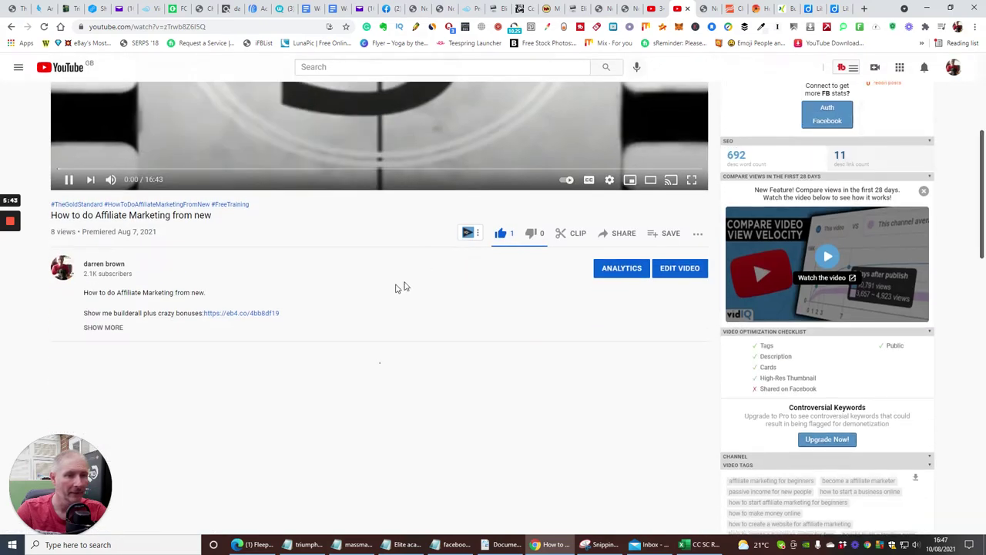
scroll(286, 231, "up", 3)
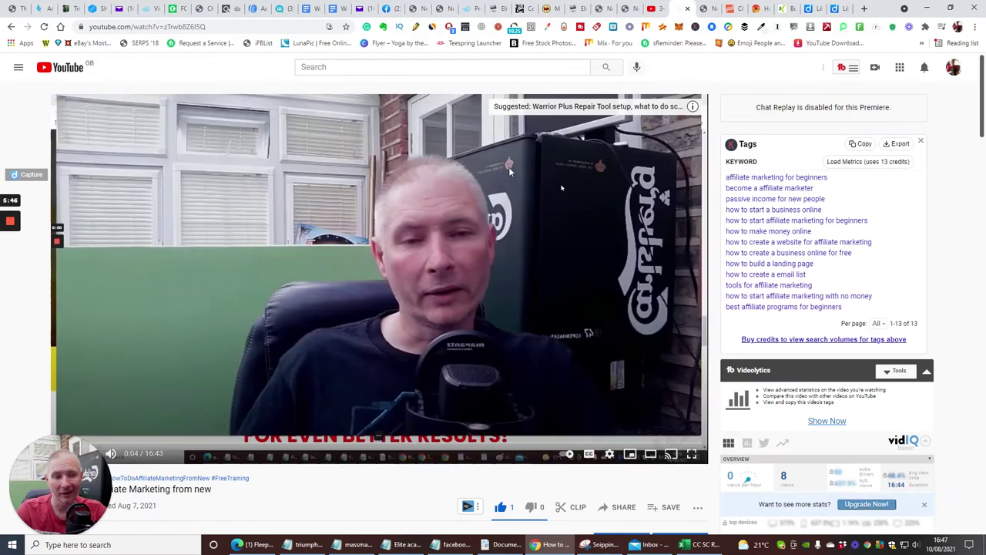
scroll(364, 202, "down", 3)
scroll(366, 195, "down", 2)
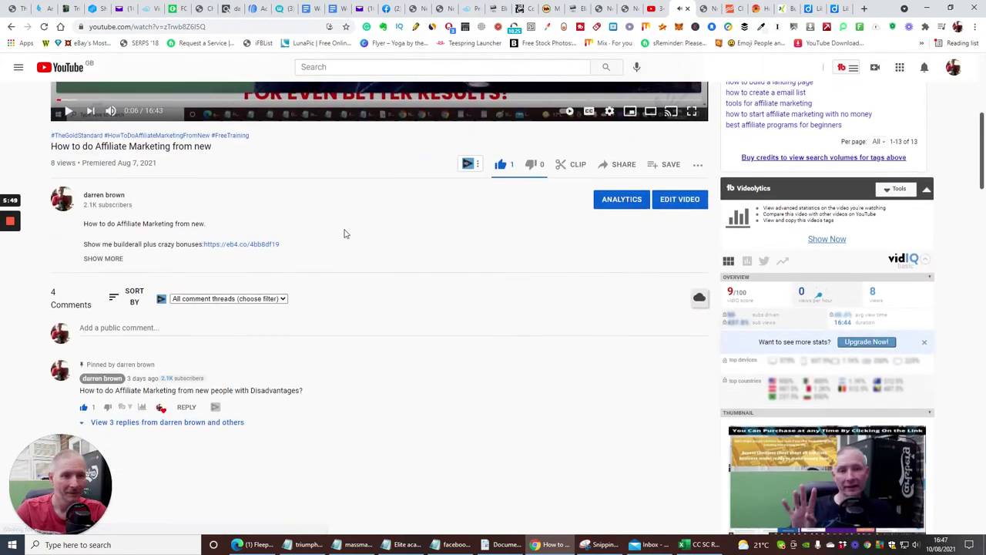
left_click(101, 260)
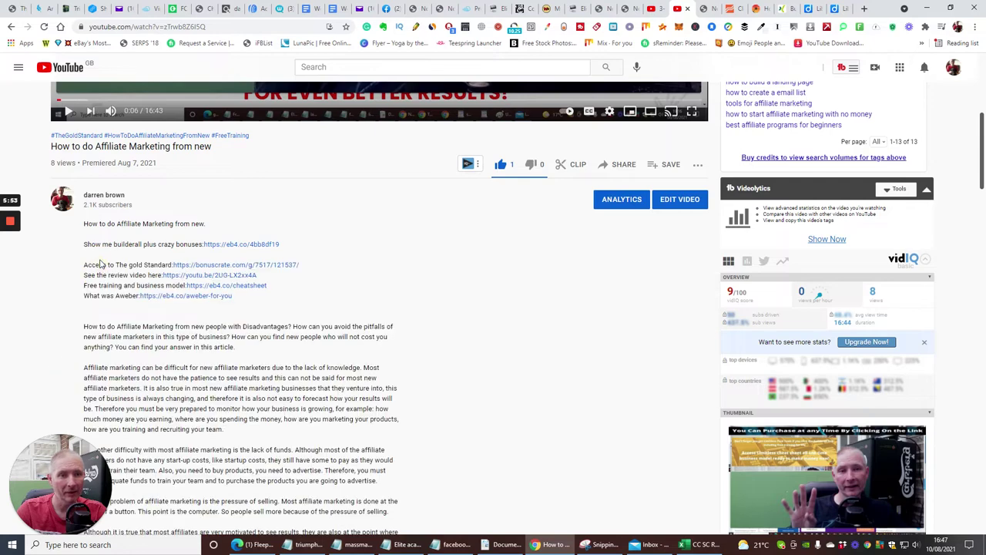
scroll(501, 277, "down", 2)
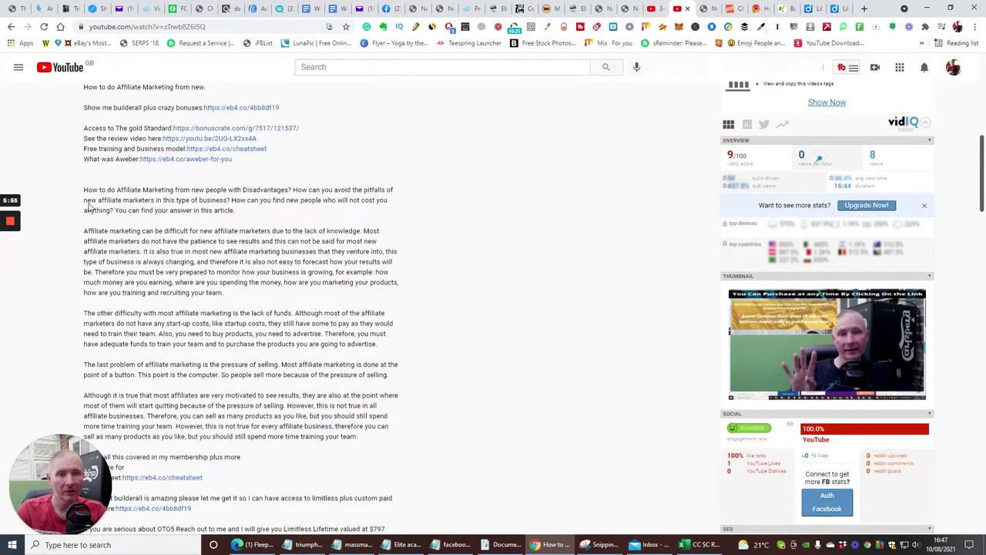
- Copy the two article paragraphs starting "How to do Affiliate Marketing from new people" and paste them into the Bronze item's description in Diigo
left_click_drag(82, 189, 430, 298)
right_click(333, 260)
left_click(338, 270)
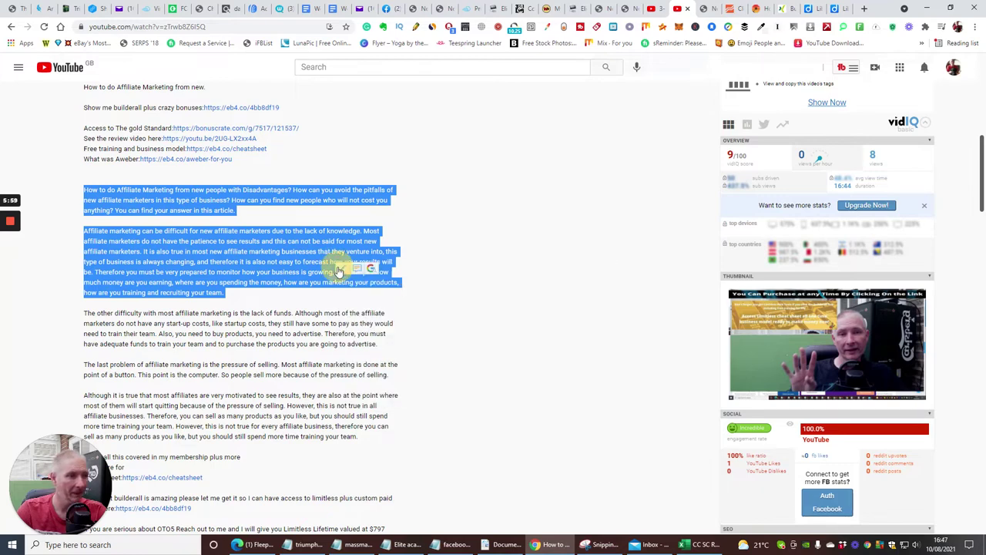
left_click(836, 9)
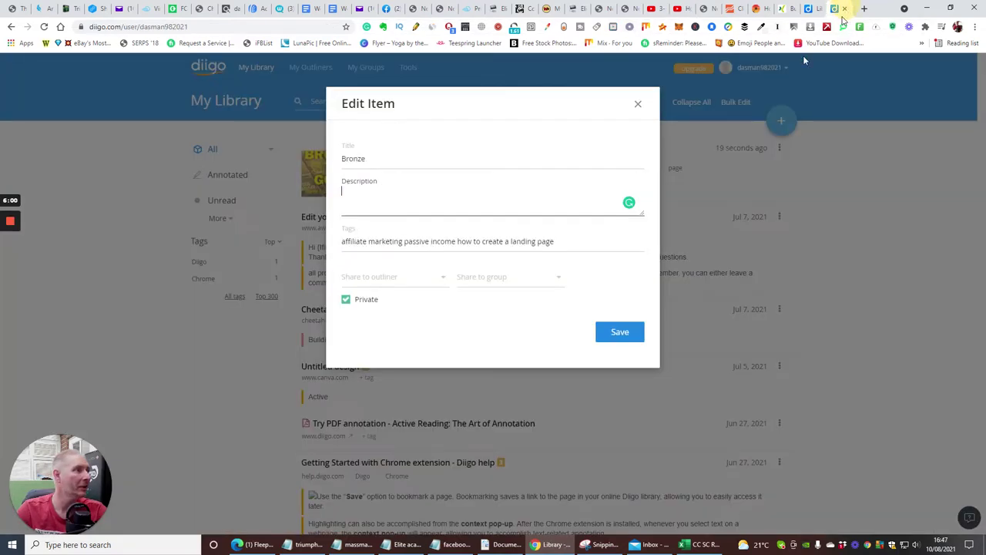
right_click(347, 193)
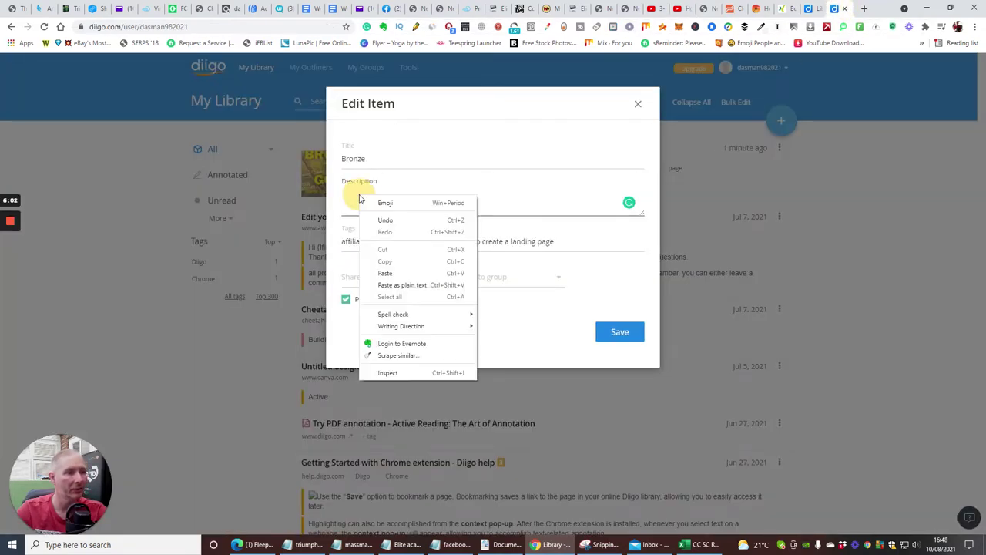
left_click(388, 270)
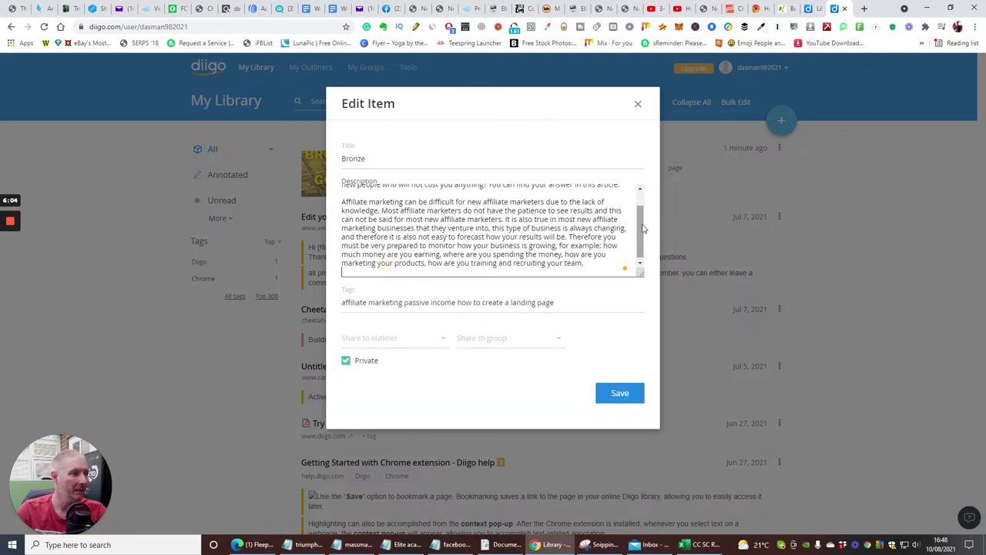
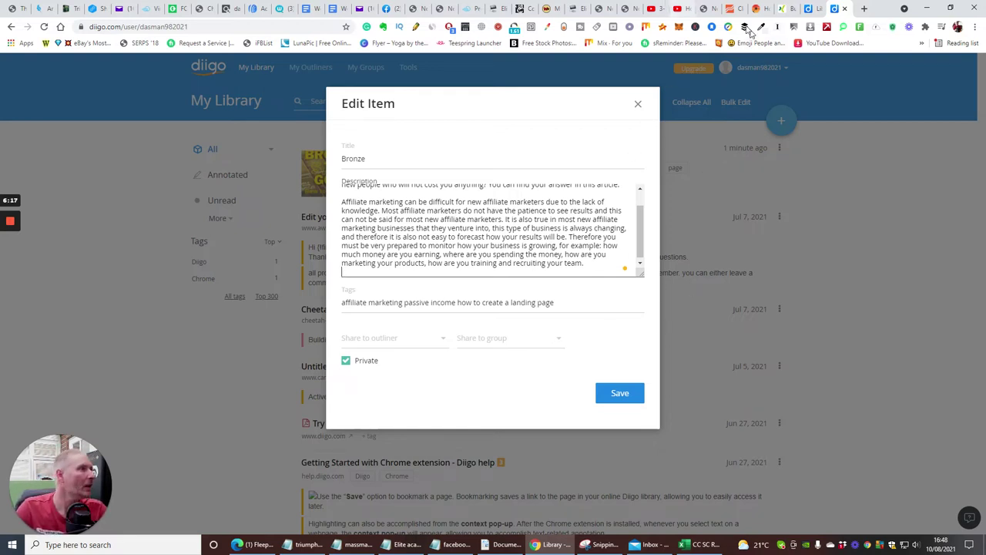
- Switch back to the YouTube video and examine the promotional links in its description, highlighting the Builderall bonuses and gold standard links
left_click(678, 8)
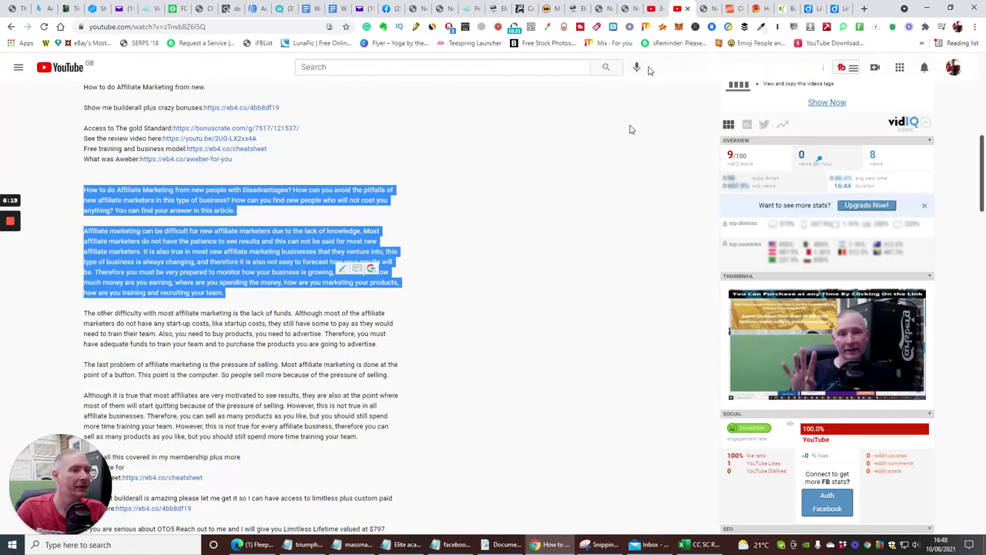
left_click(591, 200)
scroll(555, 192, "up", 3)
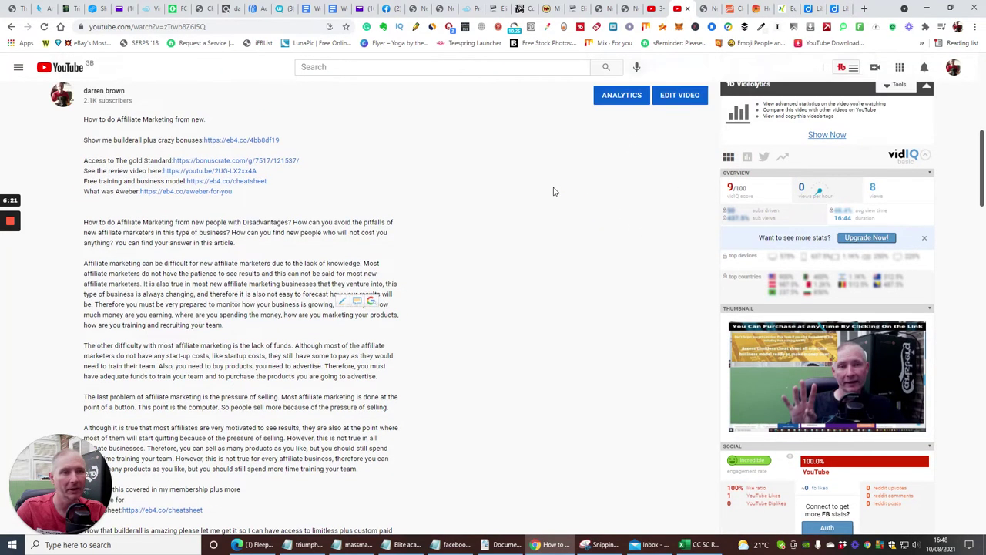
scroll(392, 310, "down", 1)
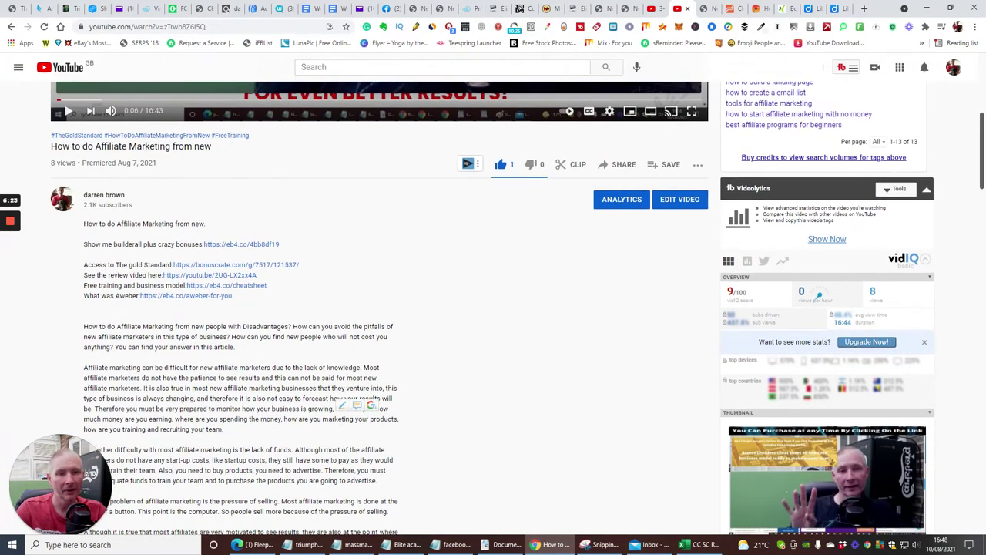
left_click_drag(84, 265, 334, 297)
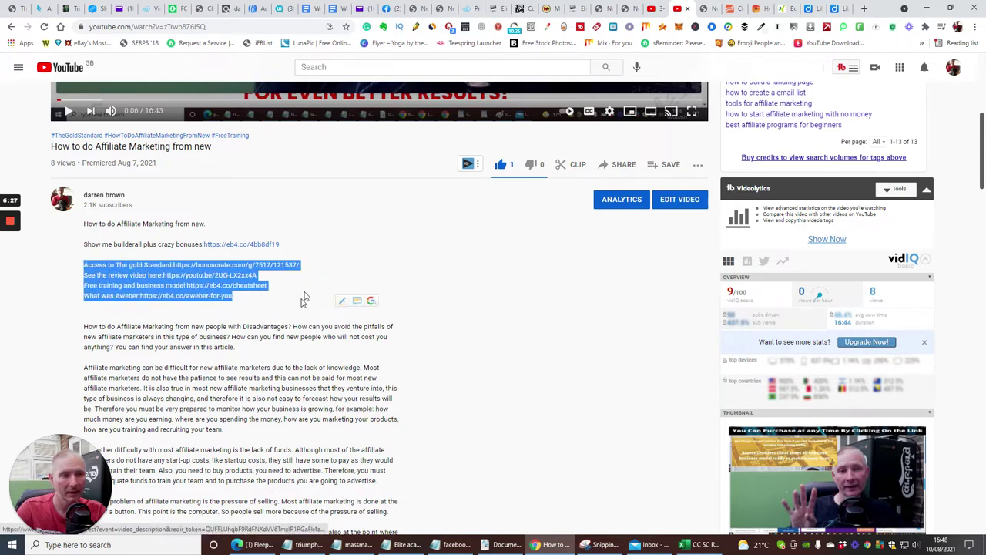
left_click(303, 298)
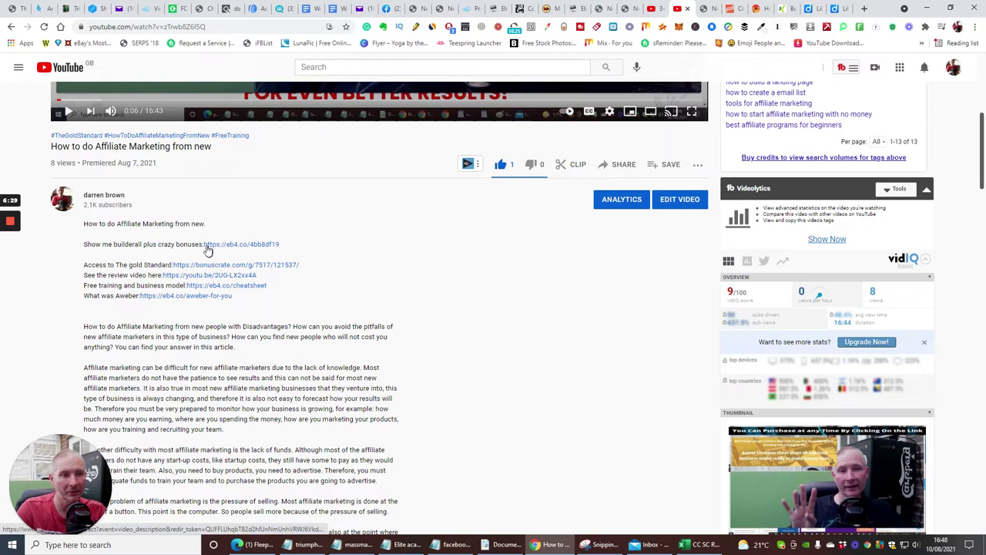
left_click_drag(283, 246, 202, 244)
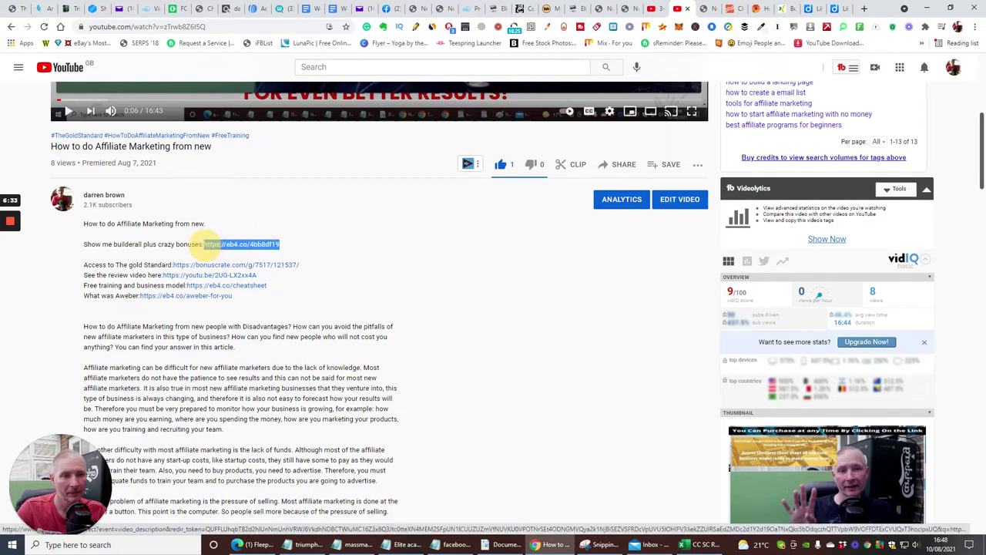
left_click(293, 242)
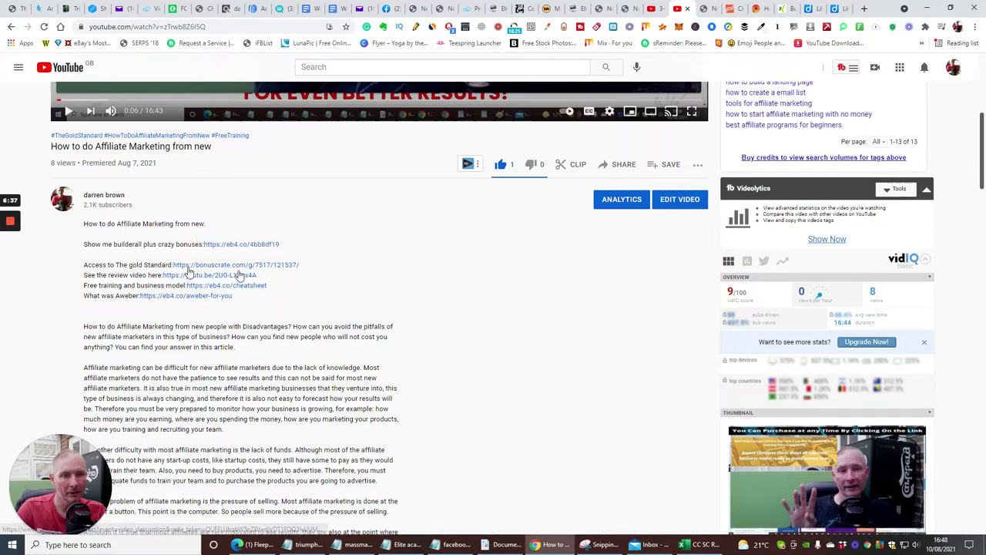
left_click_drag(302, 265, 178, 269)
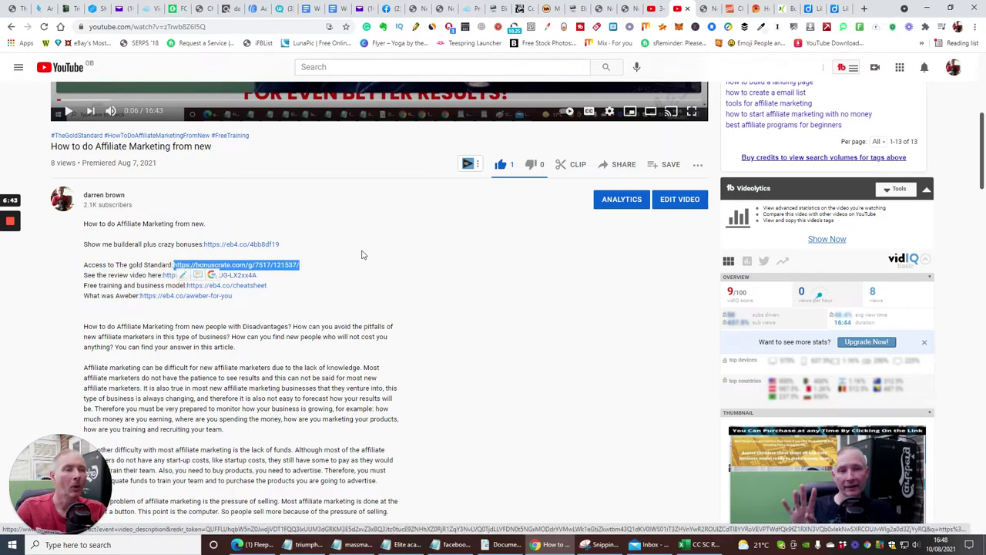
left_click(427, 329)
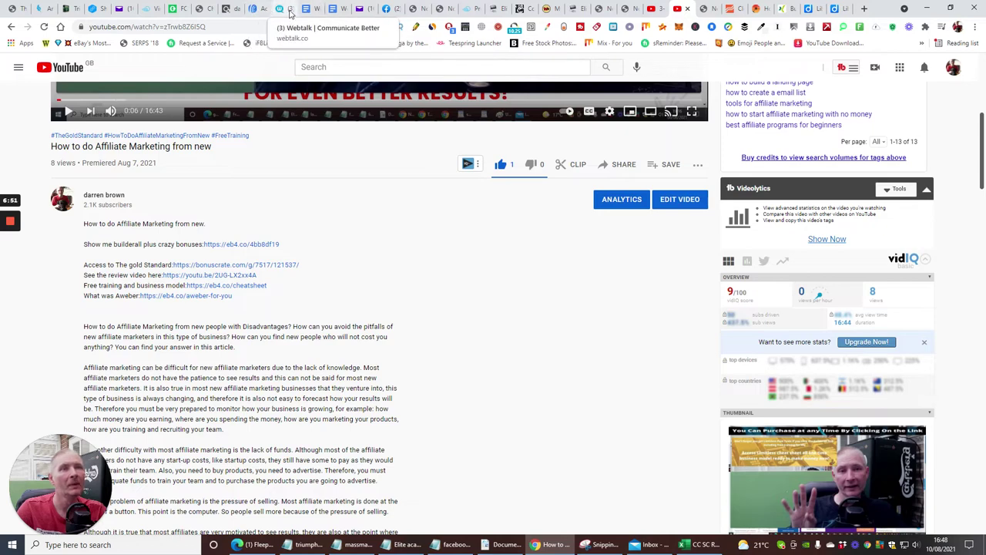
- Look through the open pages for the Builderall office and launch the Cheetah Website Builder from it
left_click(472, 11)
left_click(422, 11)
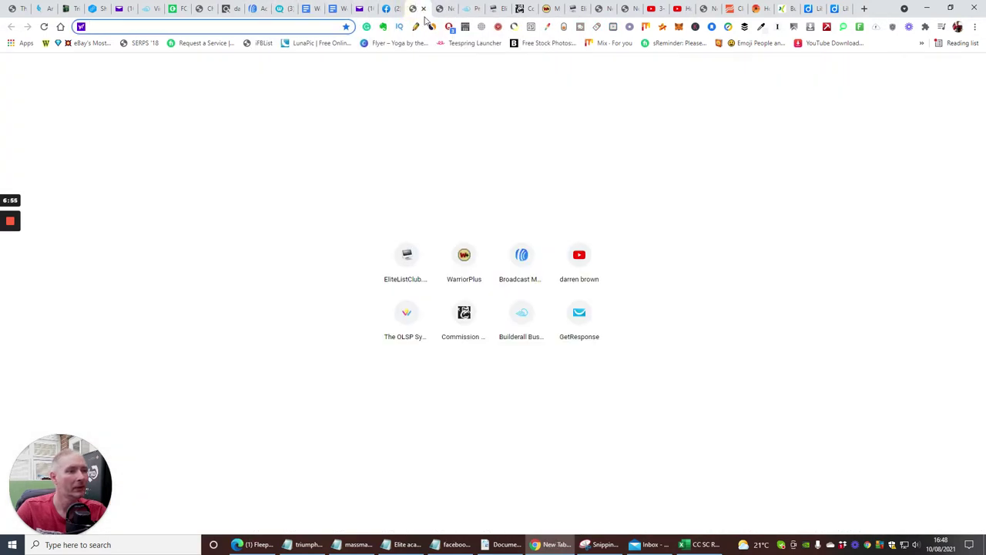
left_click(468, 9)
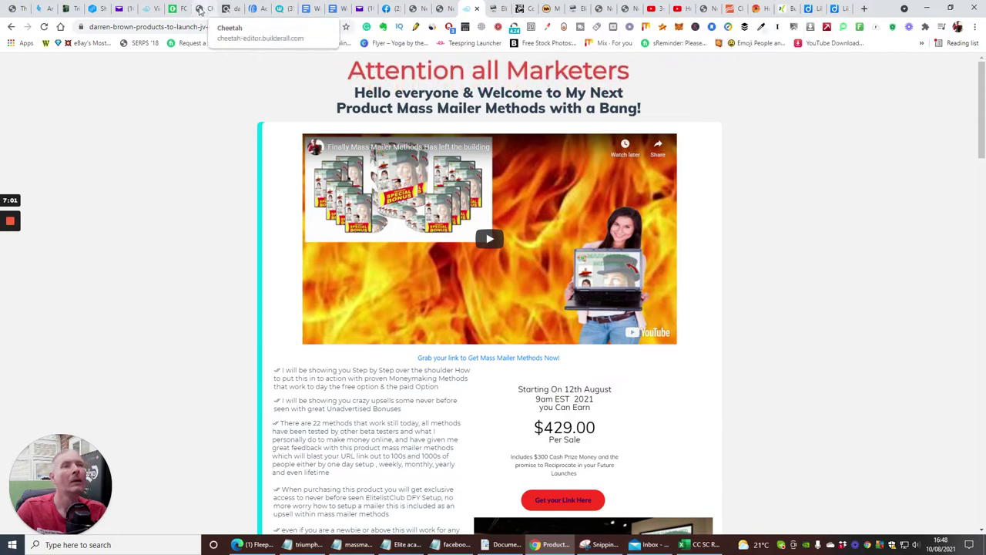
left_click(150, 8)
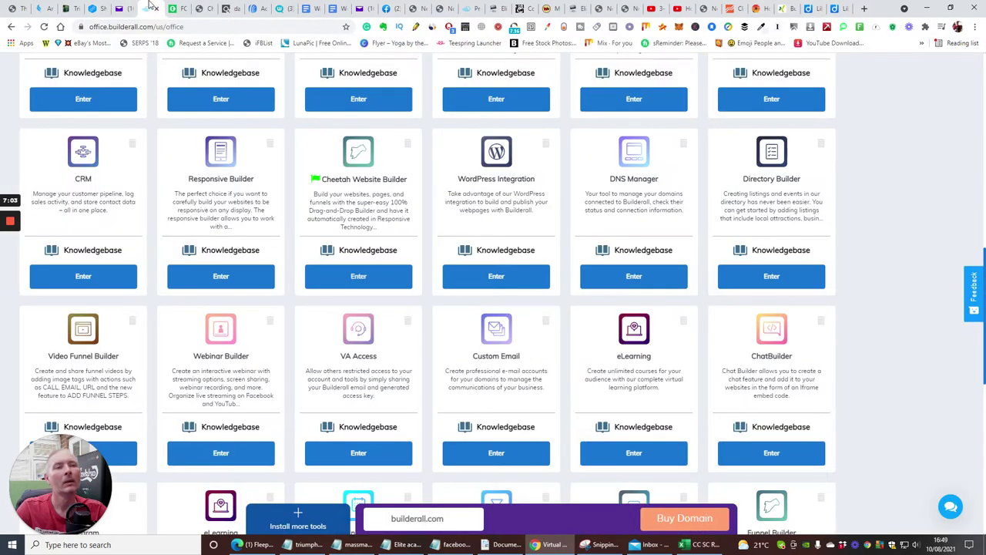
scroll(430, 181, "up", 5)
scroll(385, 308, "down", 3)
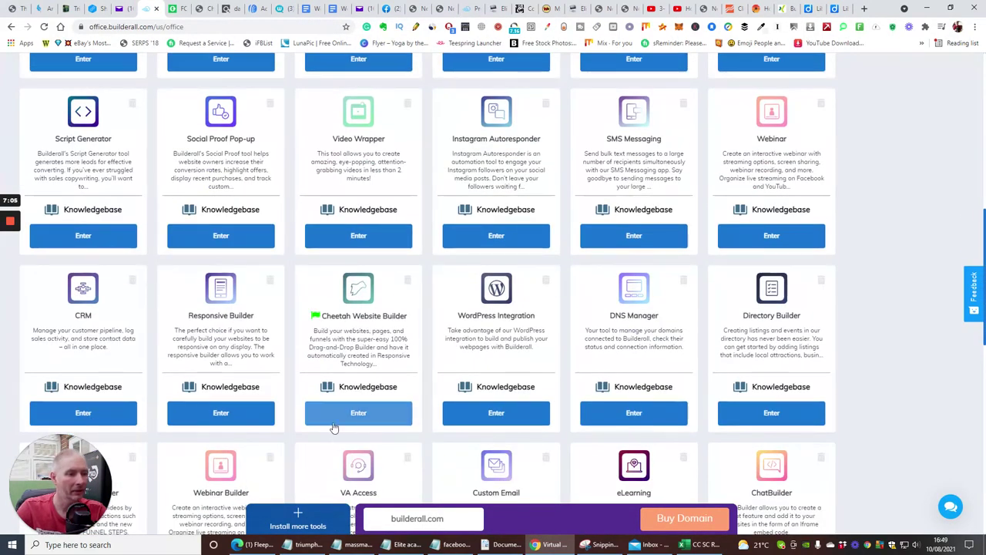
left_click(336, 423)
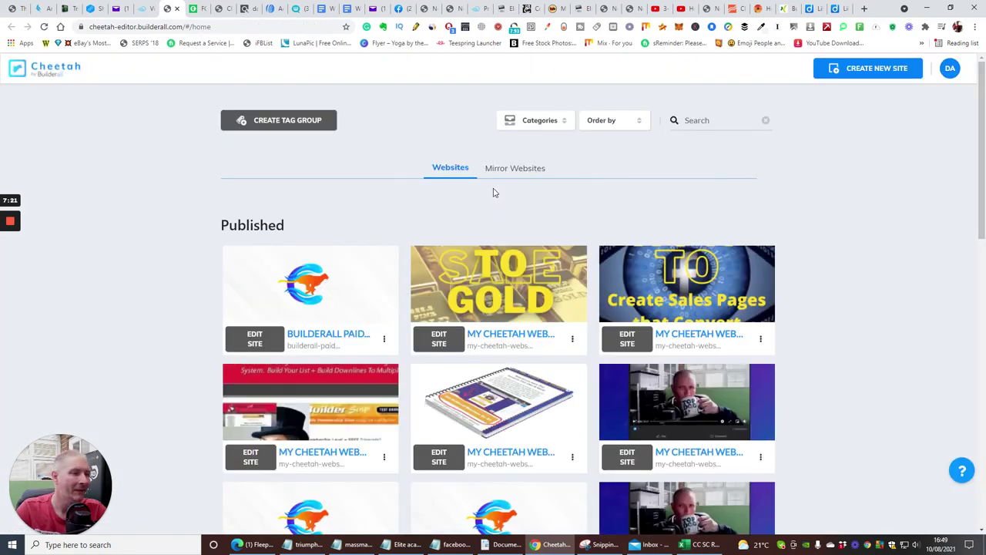
- Open the published Cheetah site with the gold bars thumbnail and view its builderall-limitless-paid page live
scroll(494, 193, "down", 3)
scroll(494, 197, "up", 1)
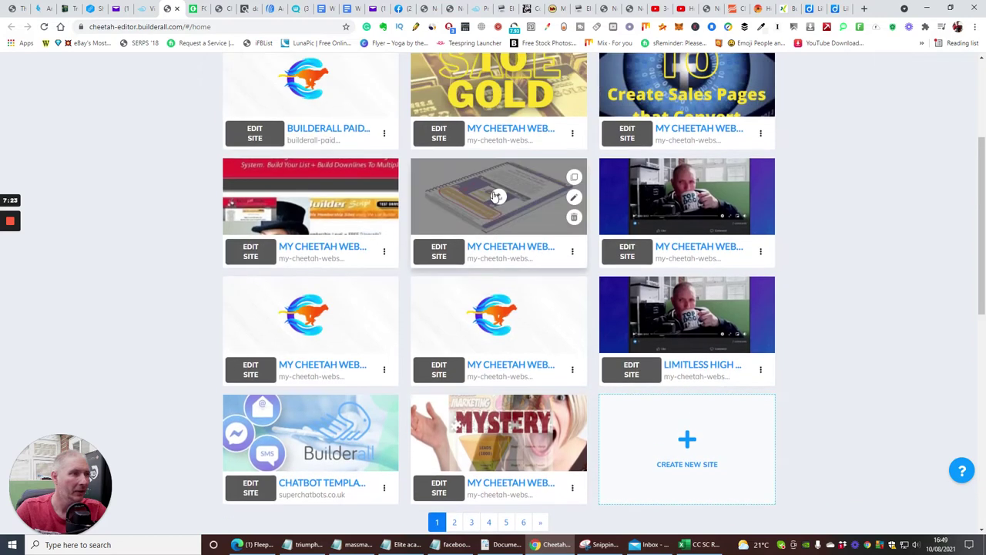
scroll(494, 197, "up", 2)
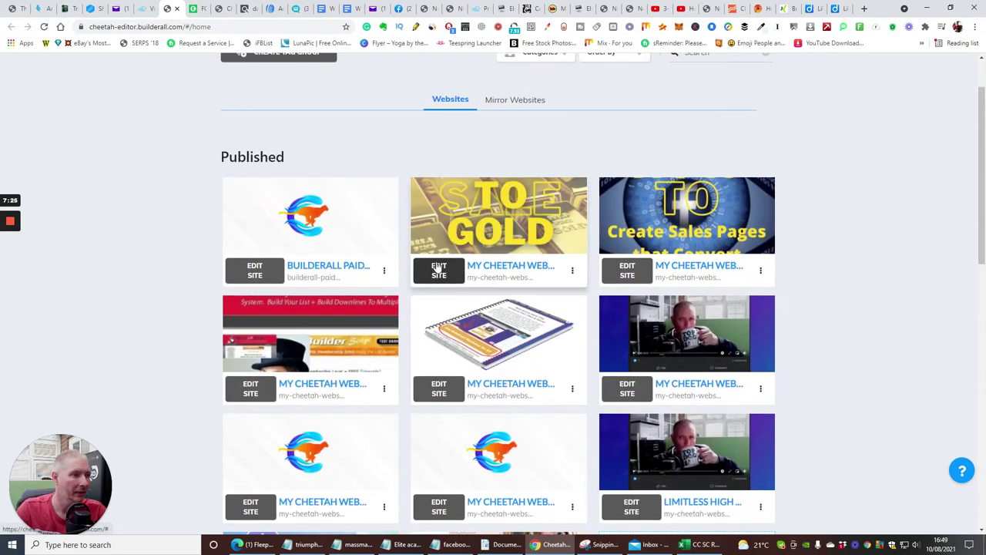
left_click(438, 268)
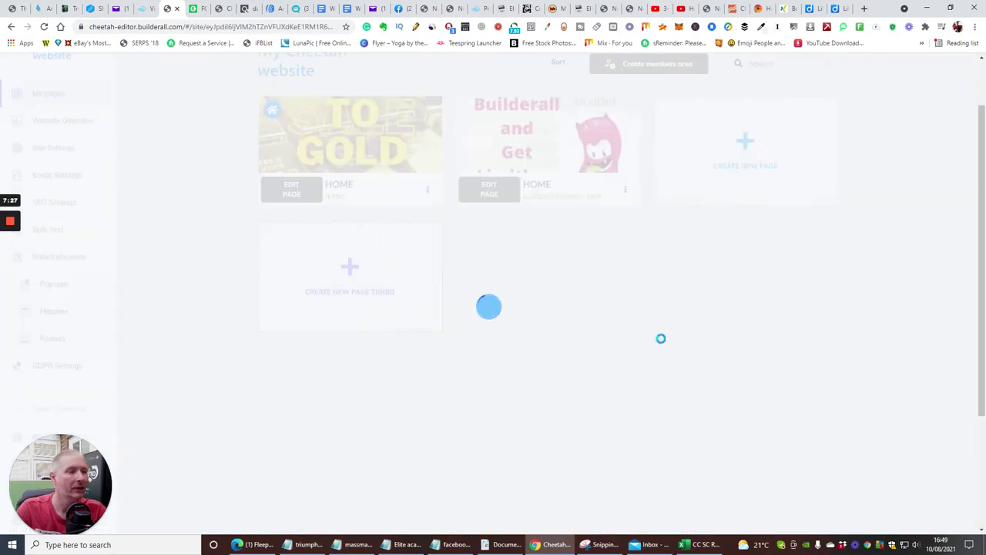
scroll(601, 324, "up", 1)
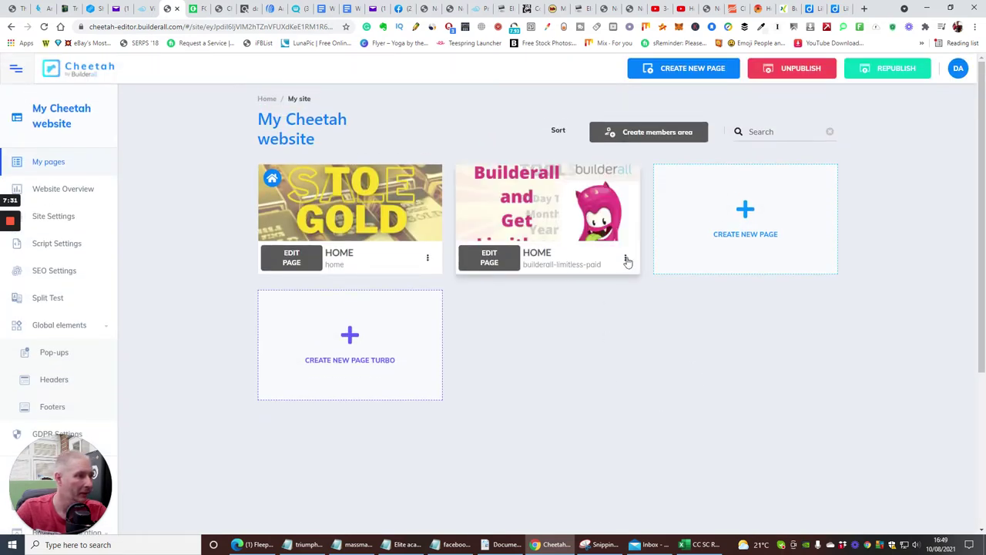
left_click(626, 259)
left_click(590, 305)
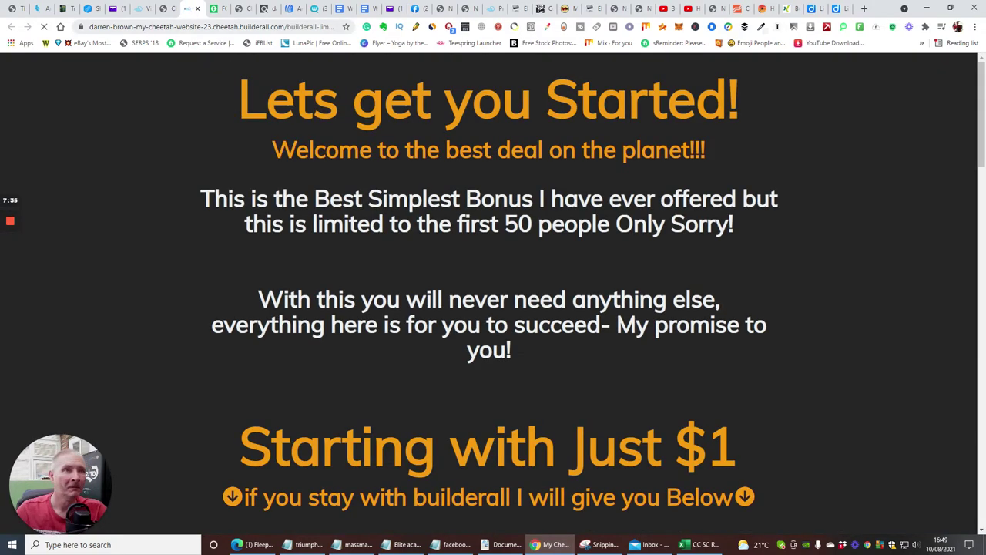
- Copy the full web address of the live builderall-limitless-paid page
left_click(218, 26)
right_click(218, 26)
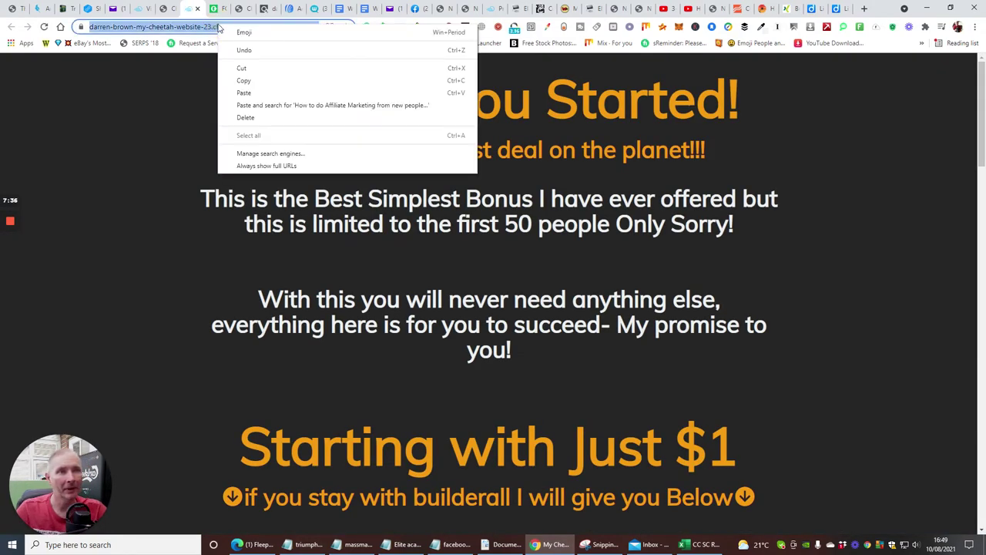
left_click(242, 81)
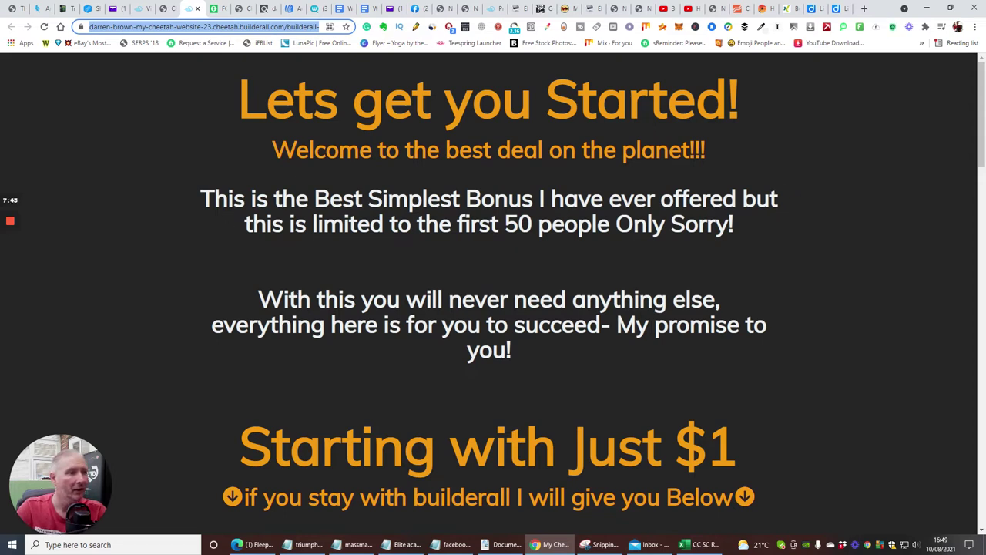
- Examine the whole bonus page, including its offer text, embedded video and Builderall, Limitless Cheat Sheet and Gold Standard sections
scroll(788, 266, "down", 5)
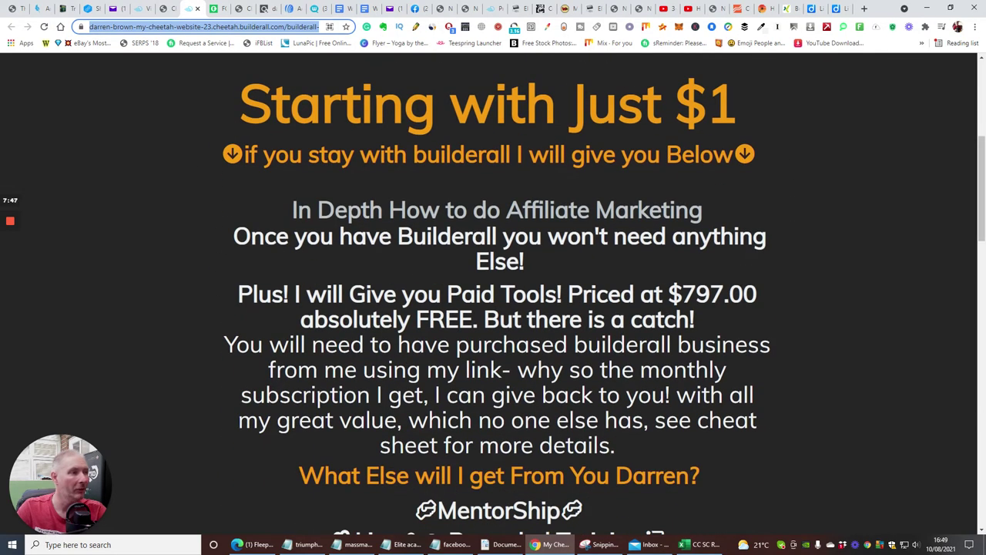
scroll(494, 293, "down", 3)
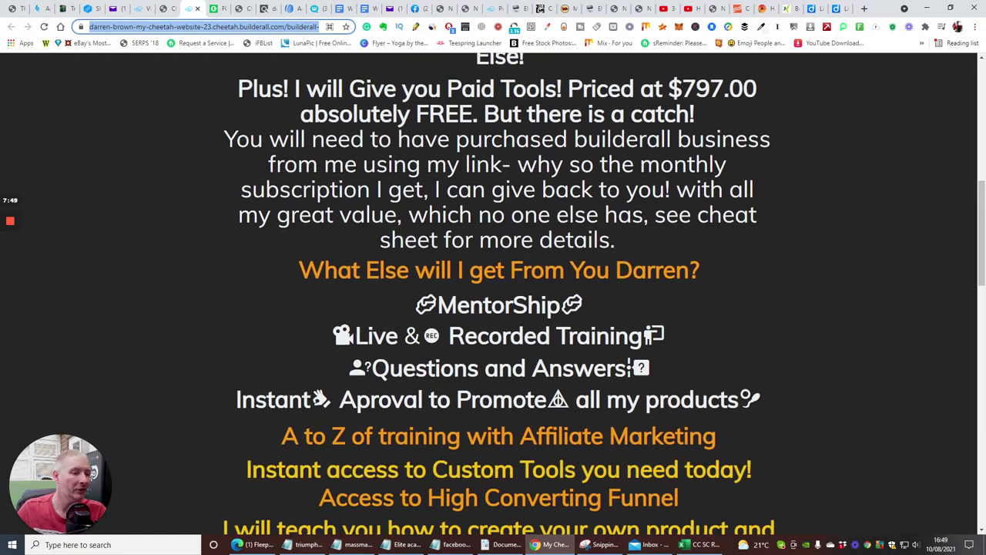
scroll(785, 270, "down", 10)
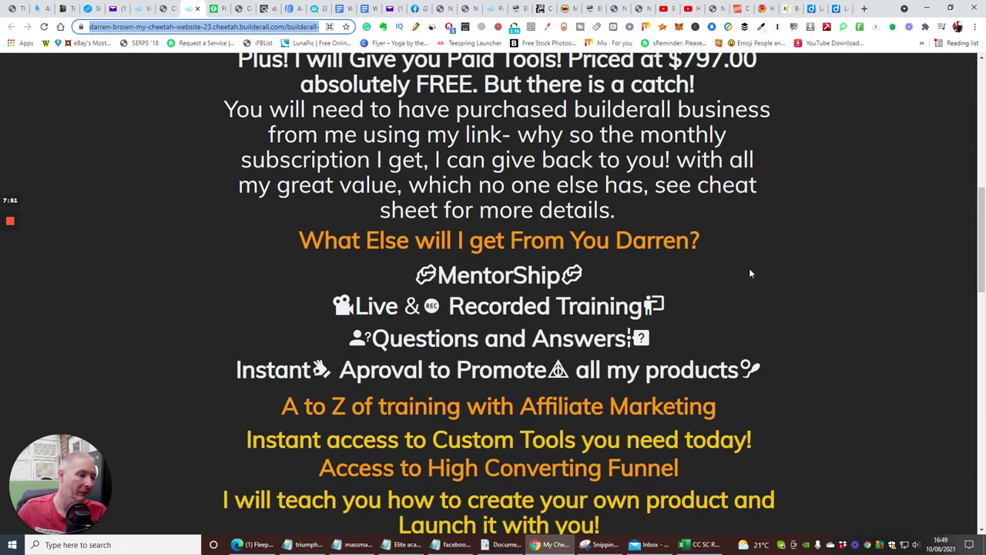
scroll(758, 259, "down", 7)
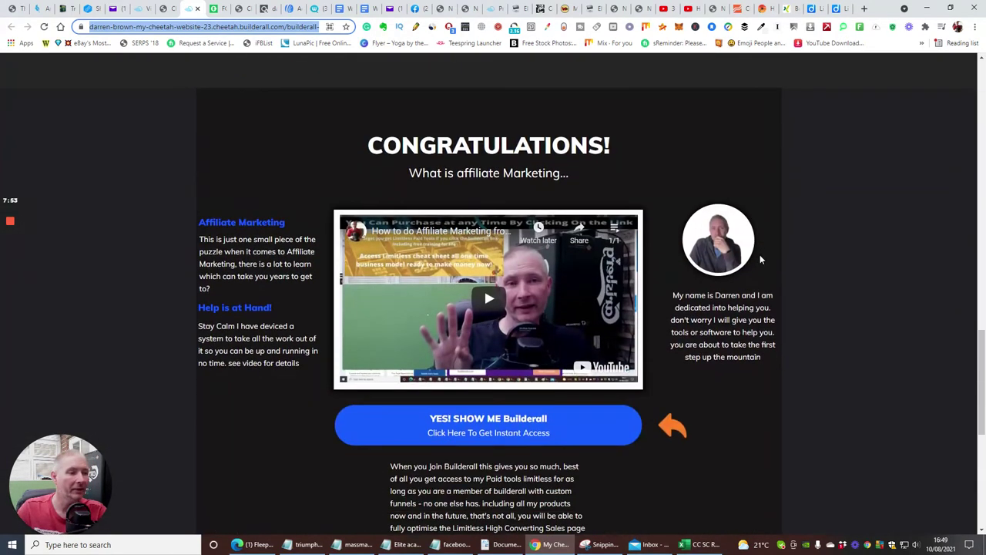
scroll(763, 262, "up", 6)
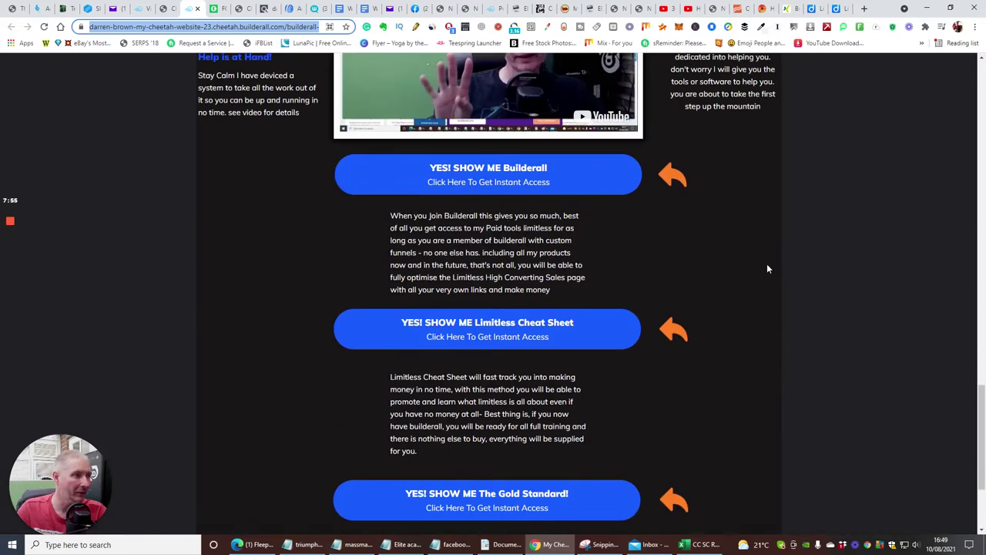
scroll(767, 266, "down", 6)
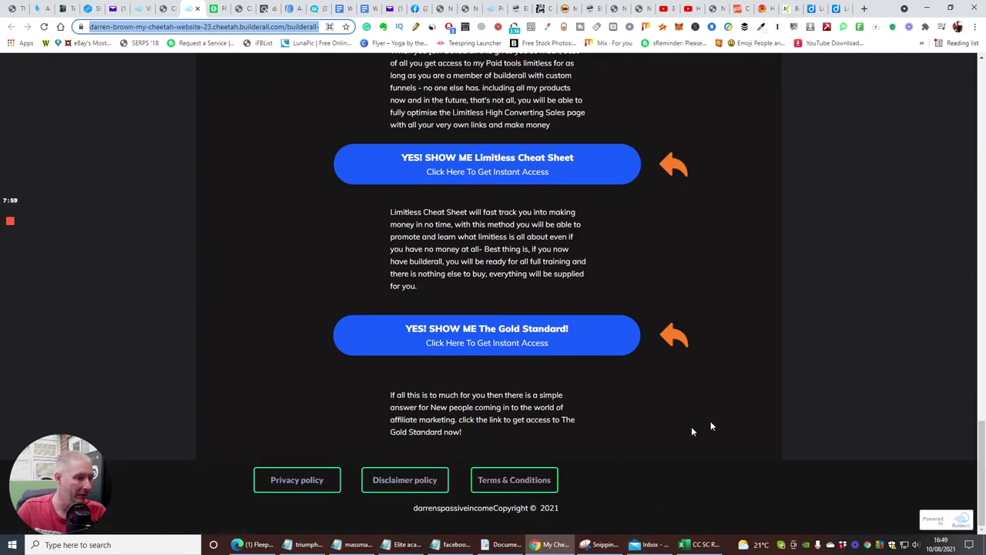
scroll(689, 430, "up", 15)
scroll(773, 161, "up", 5)
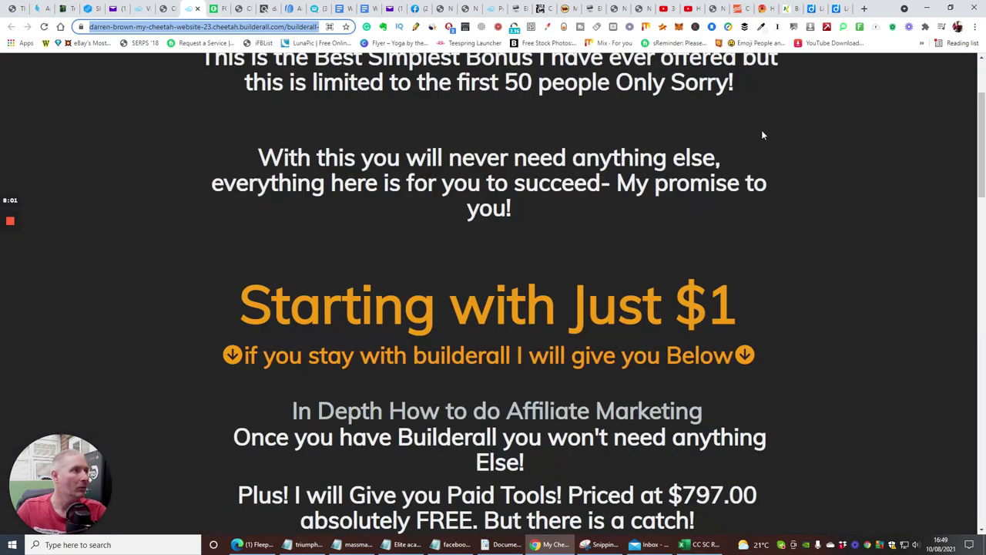
left_click(837, 8)
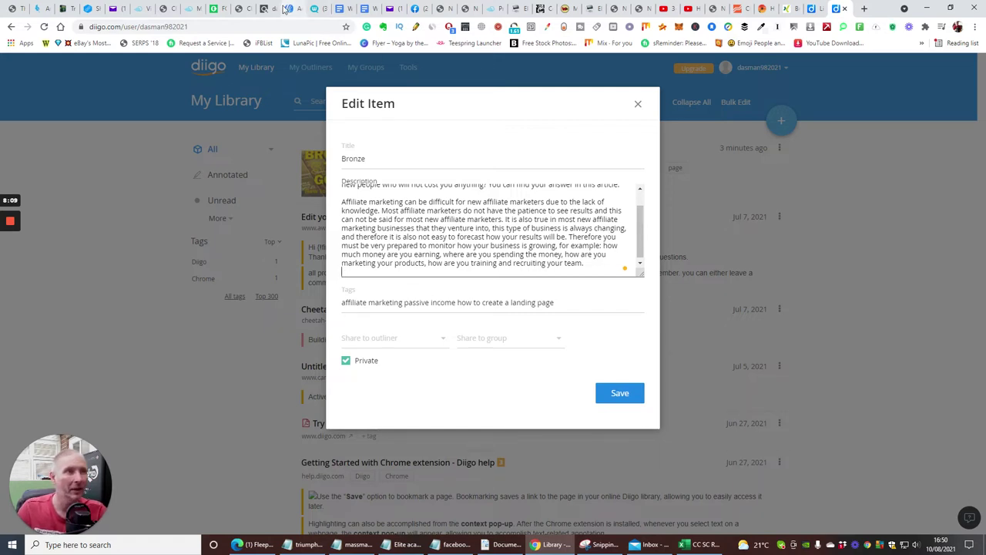
left_click(89, 9)
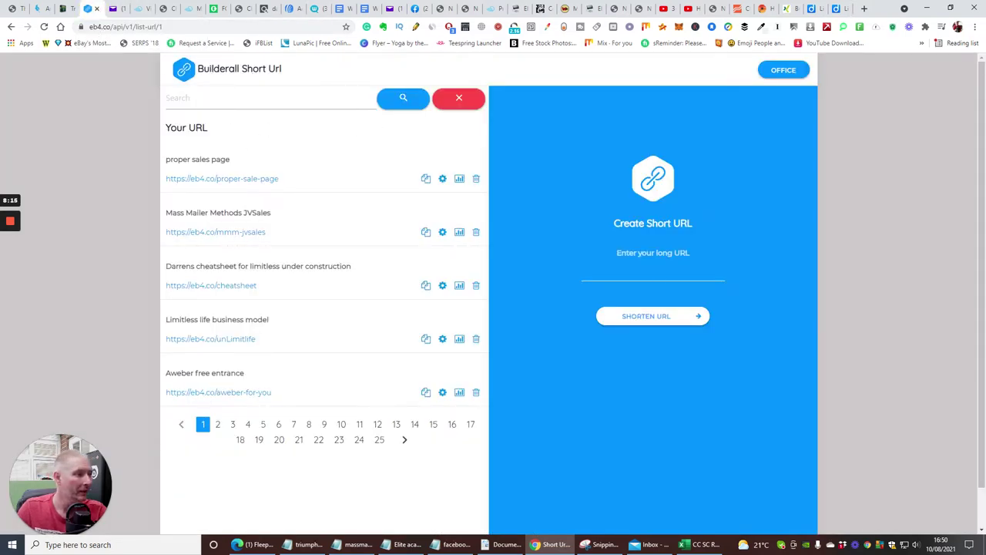
left_click(640, 273)
right_click(641, 273)
left_click(649, 352)
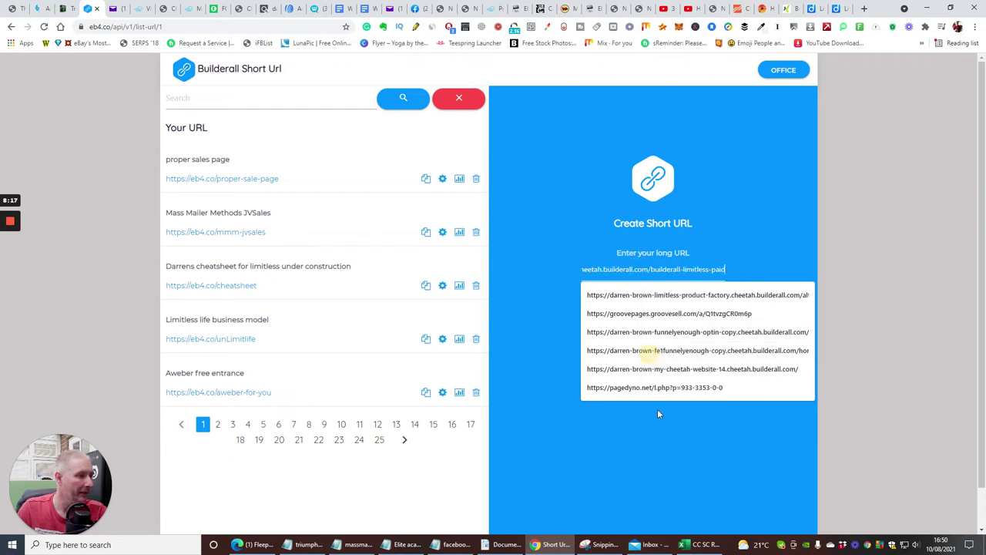
left_click(638, 443)
left_click(646, 324)
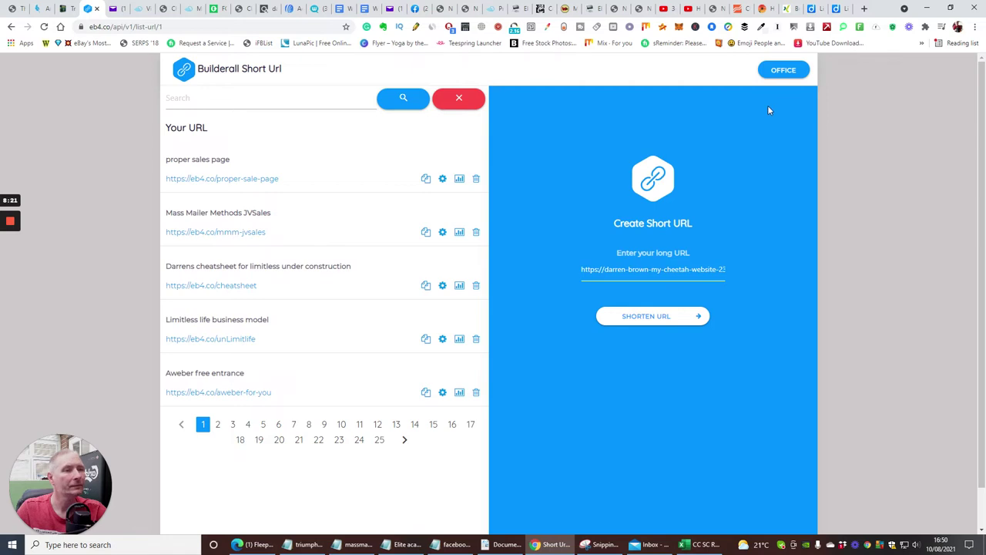
- Return to the Builderall office and open the URL Shortener from its affiliates area
left_click(784, 70)
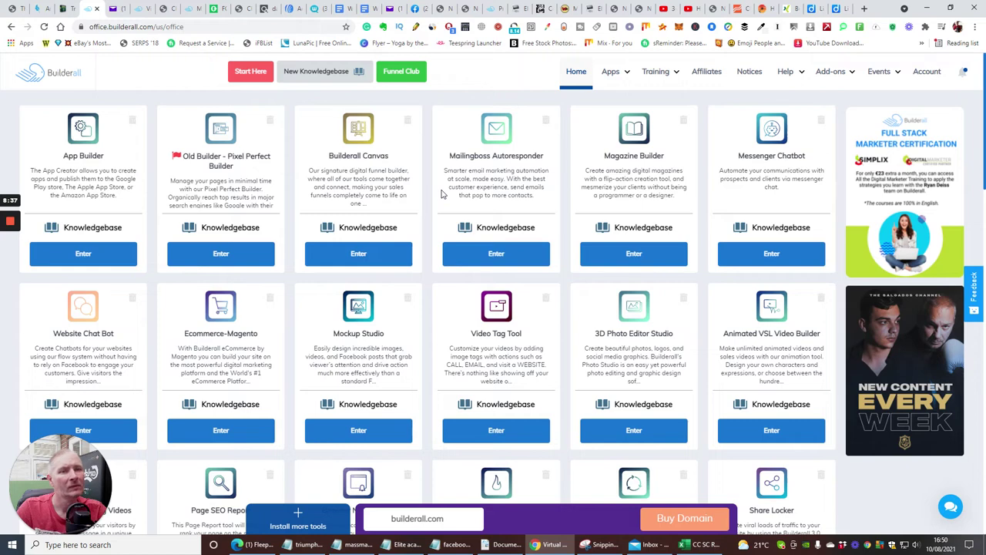
left_click(700, 74)
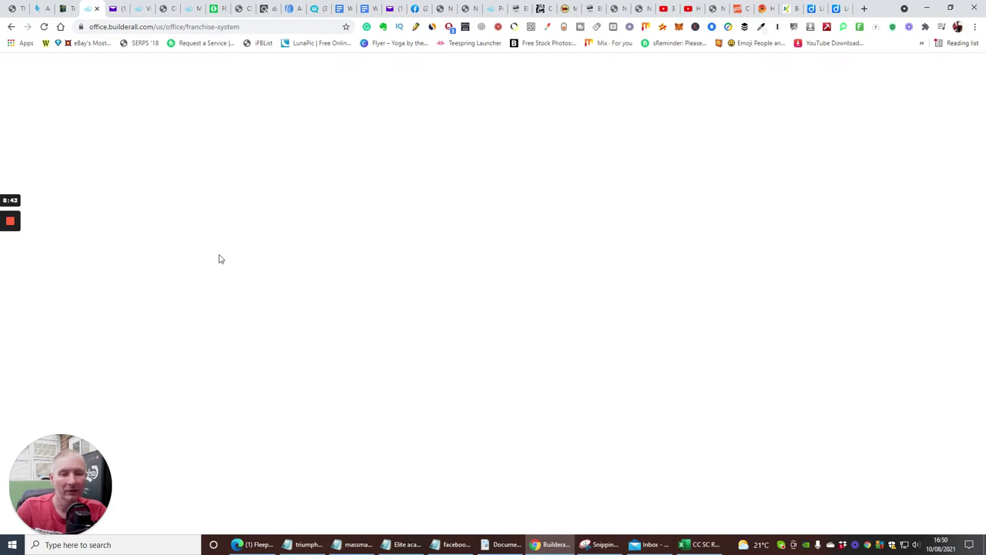
scroll(150, 286, "down", 3)
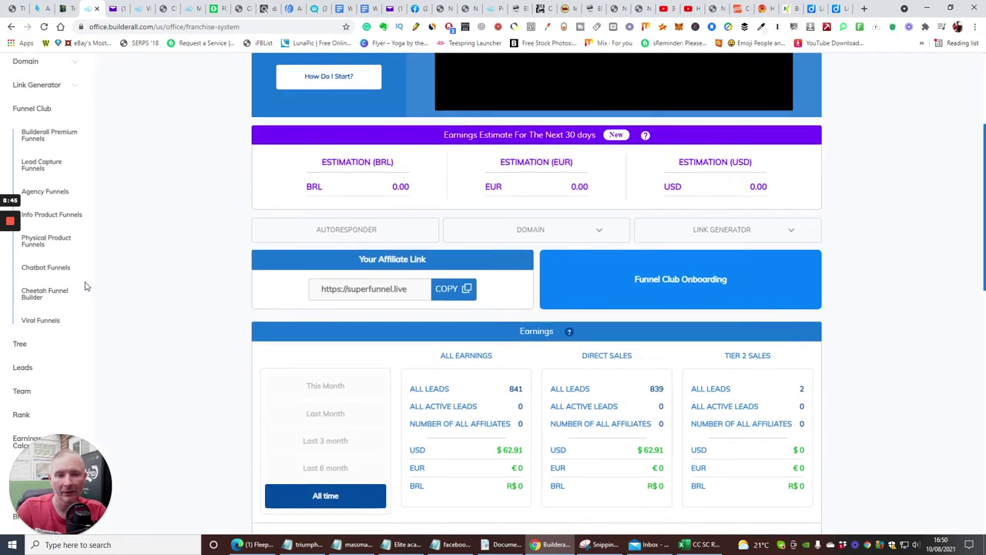
scroll(120, 284, "down", 3)
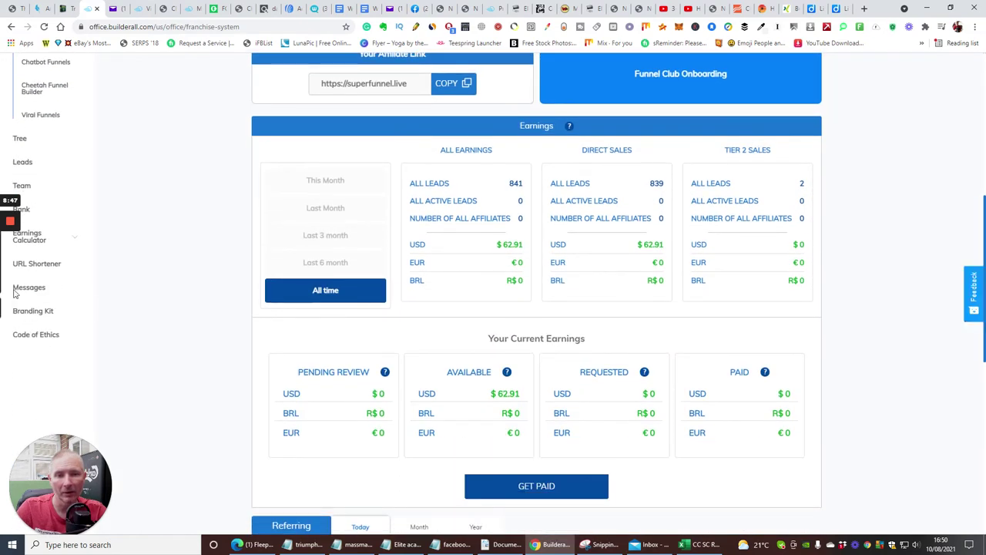
left_click(40, 264)
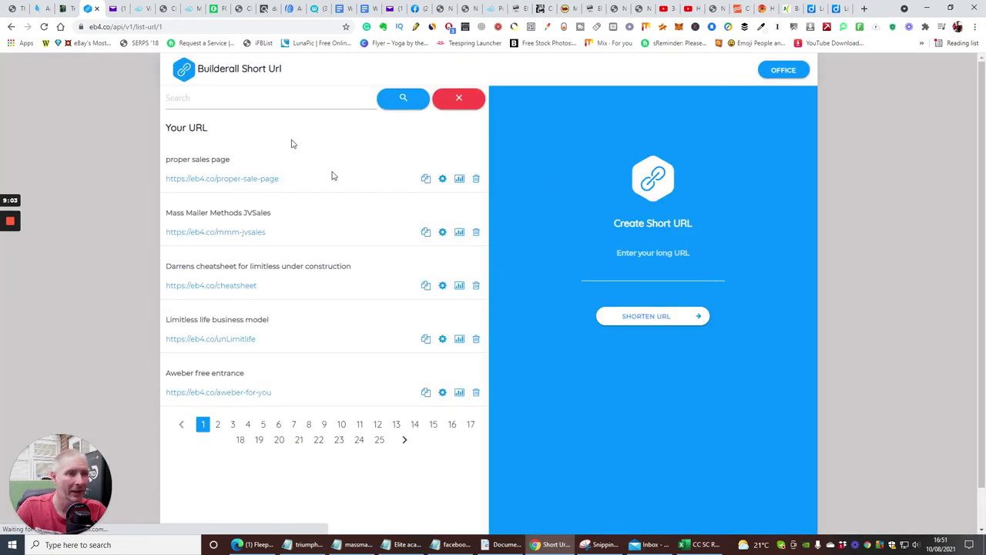
- Create a short URL from the copied address of the builderall-limitless-paid page
left_click(623, 268)
right_click(623, 271)
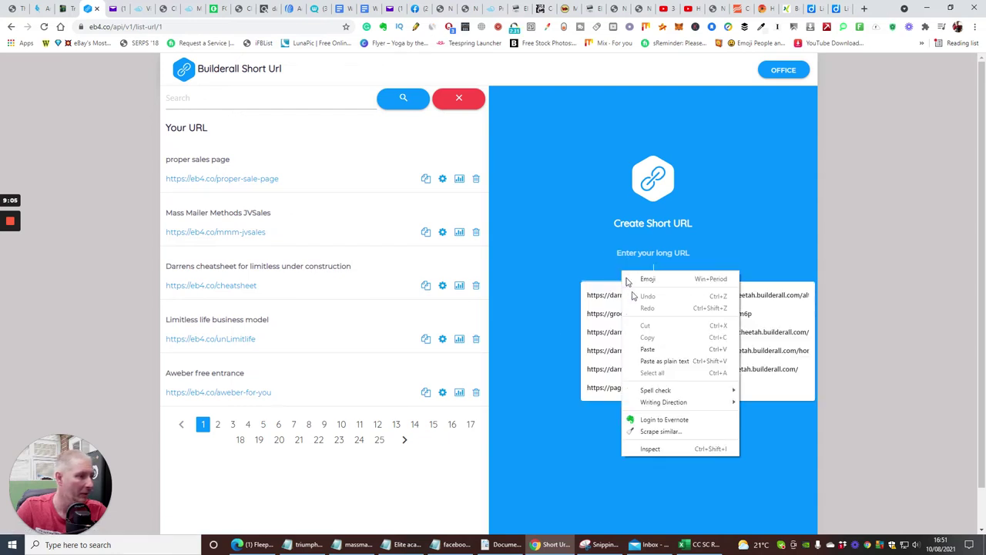
left_click(635, 349)
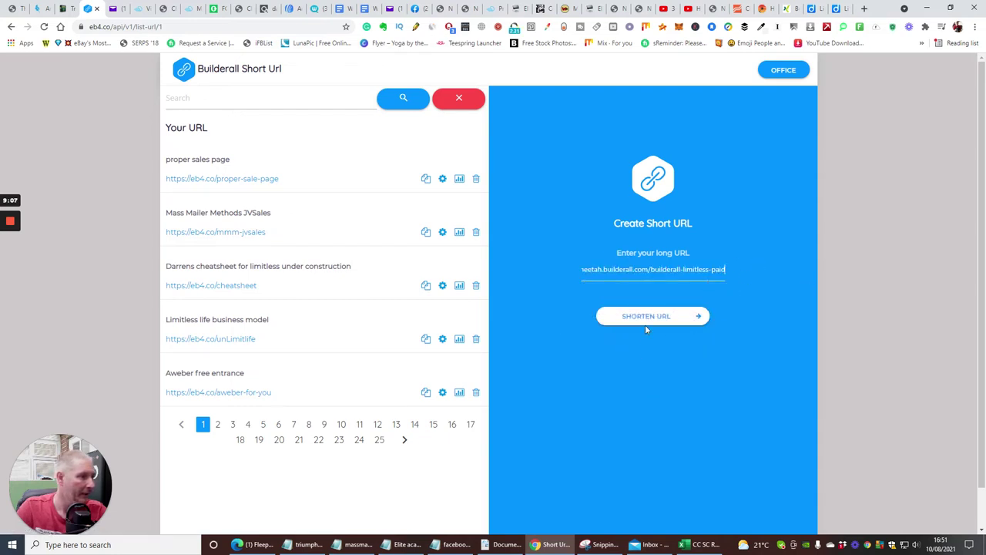
left_click(650, 317)
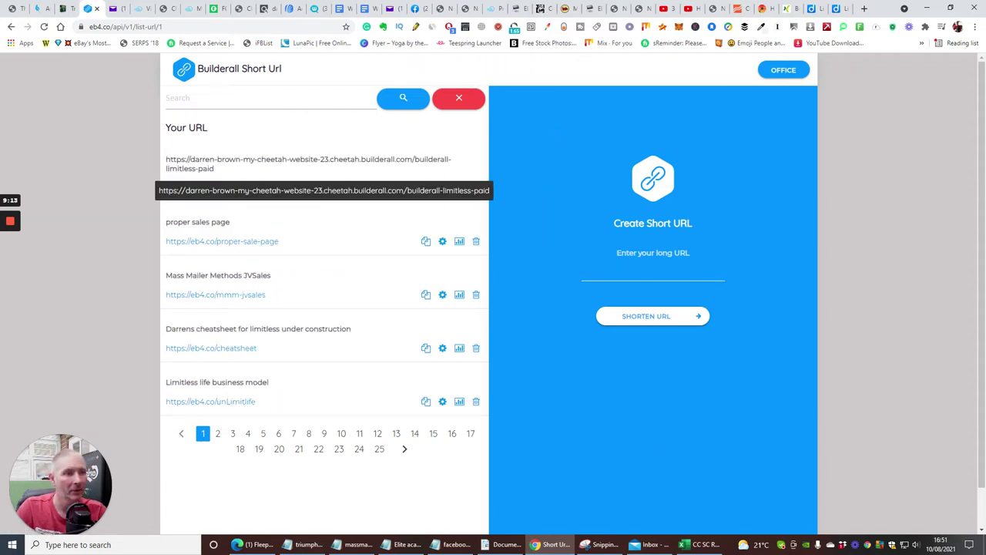
- Check the last page of short URLs, return to the first, and test the new bonus page link in a new browser tab
left_click(381, 453)
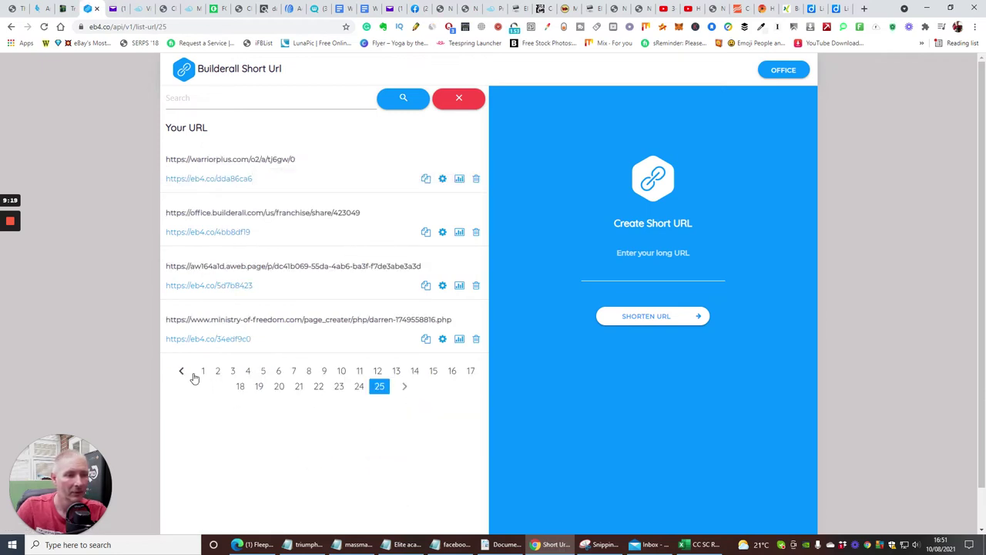
left_click(202, 372)
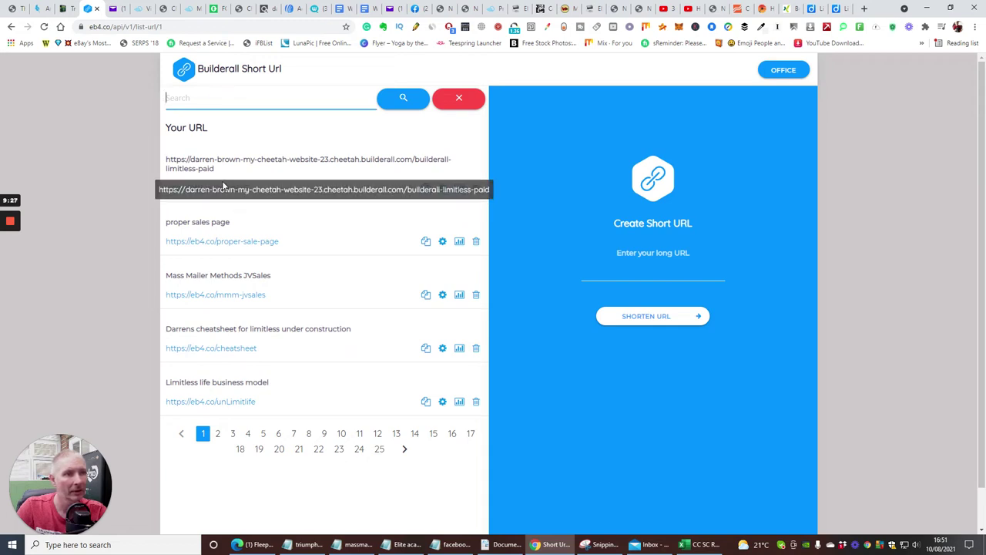
left_click(427, 189)
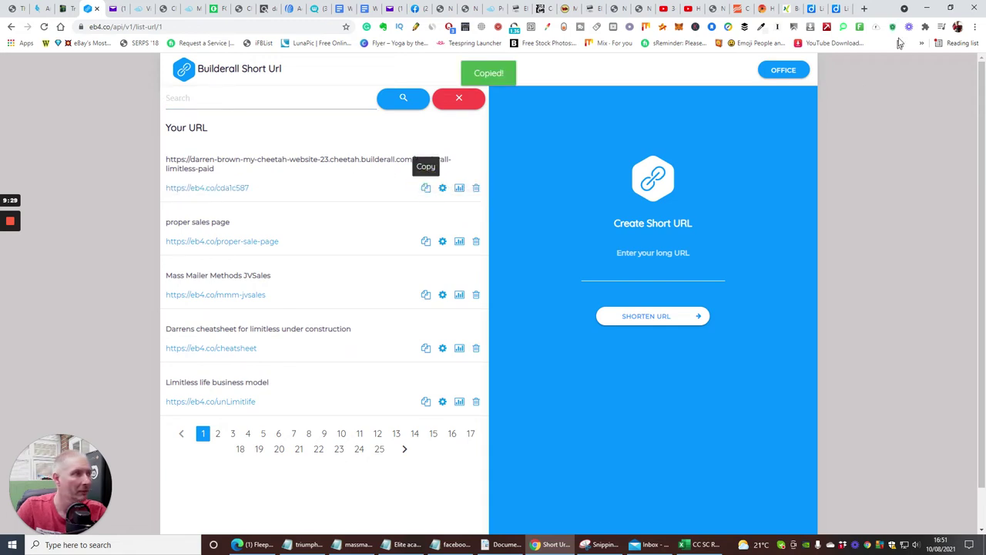
left_click(863, 8)
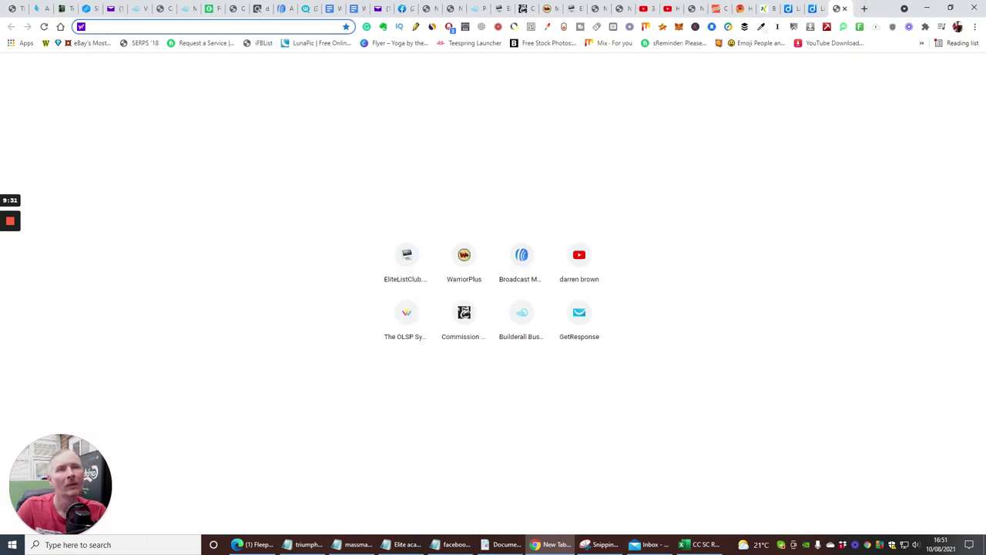
right_click(142, 26)
left_click(162, 102)
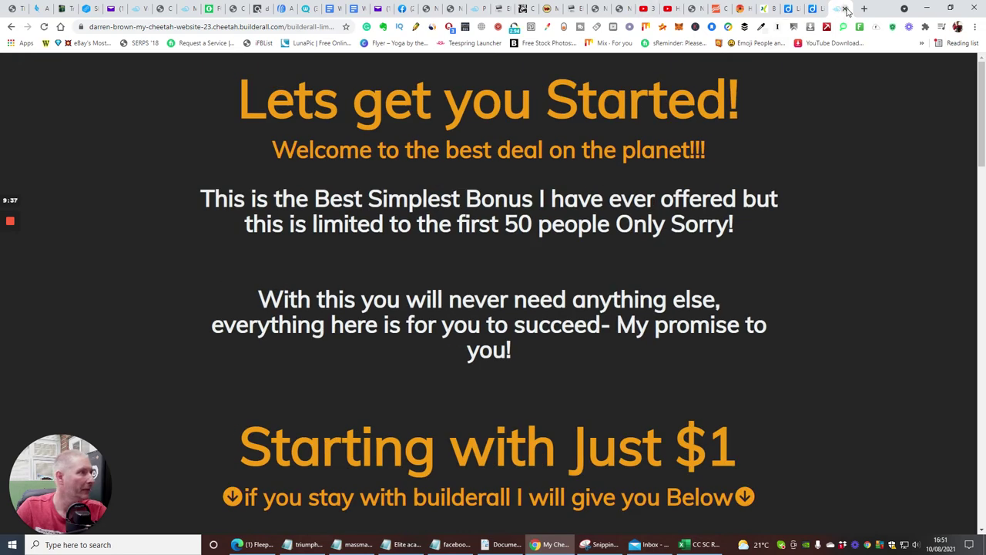
- Customize the new short URL on the Builderall Short Url page with the title "$1 dollar for 50 slots deal only!"
left_click(88, 9)
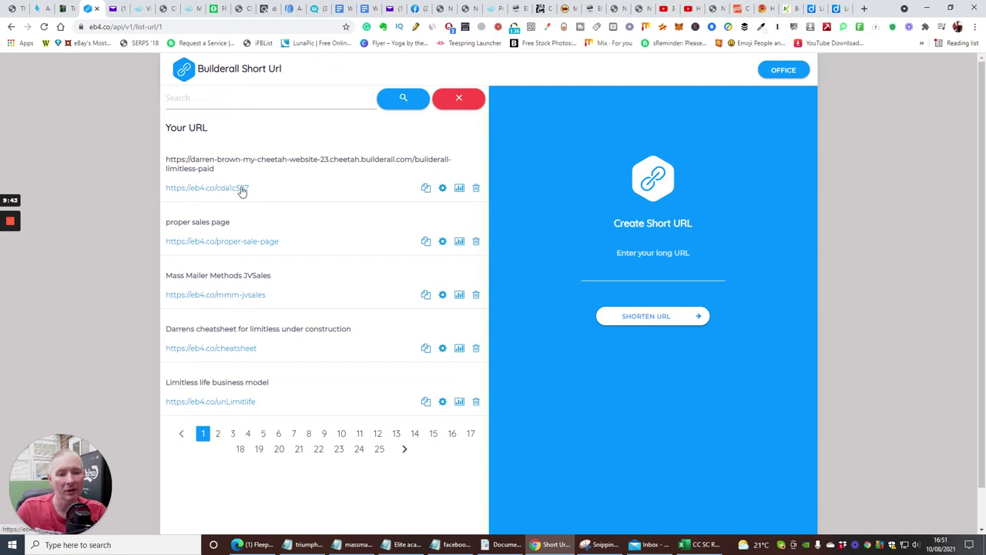
left_click(444, 189)
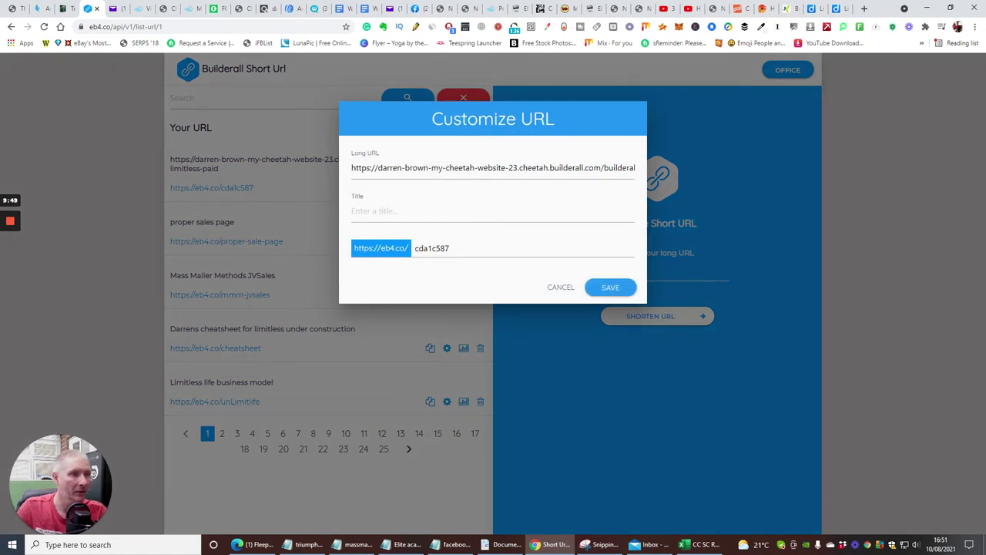
left_click(390, 211)
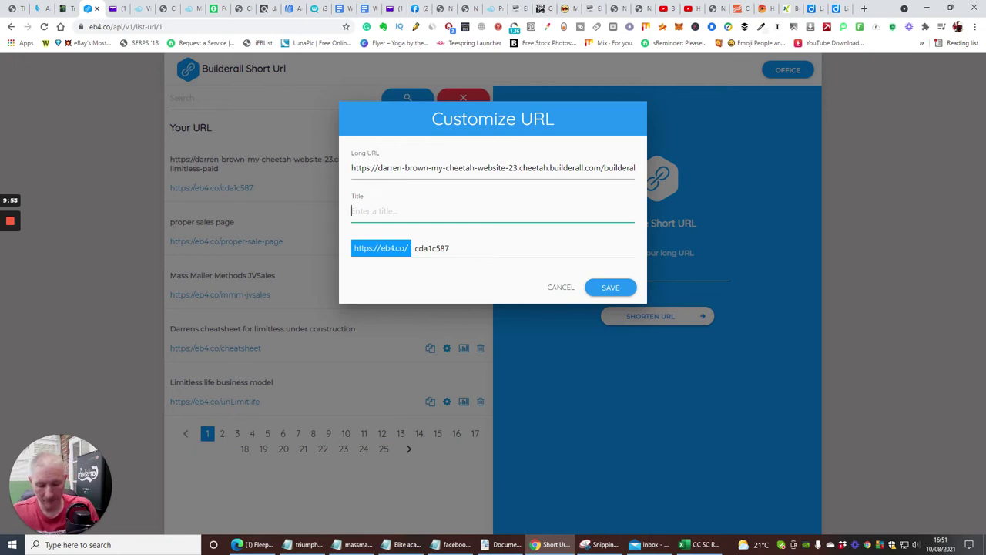
type("S")
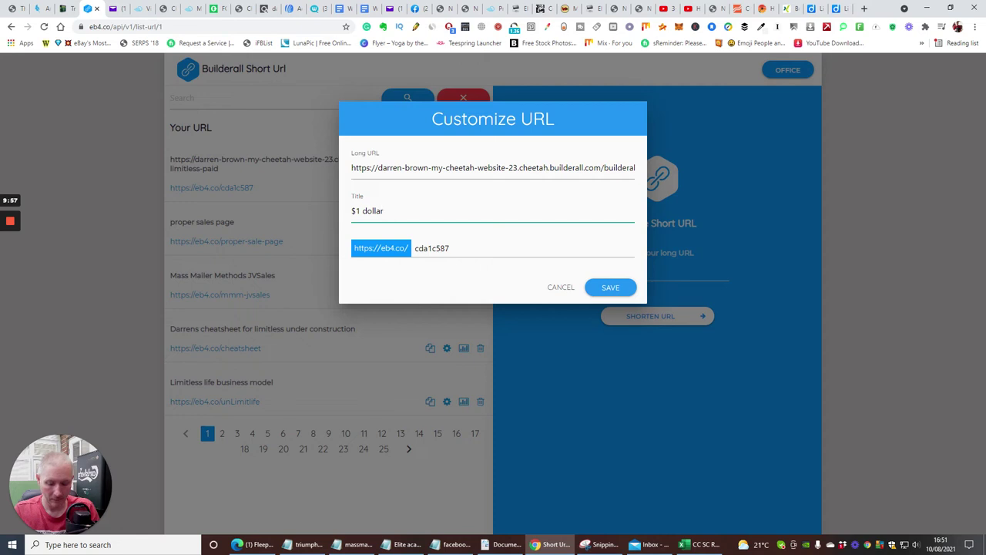
type("1 dollar")
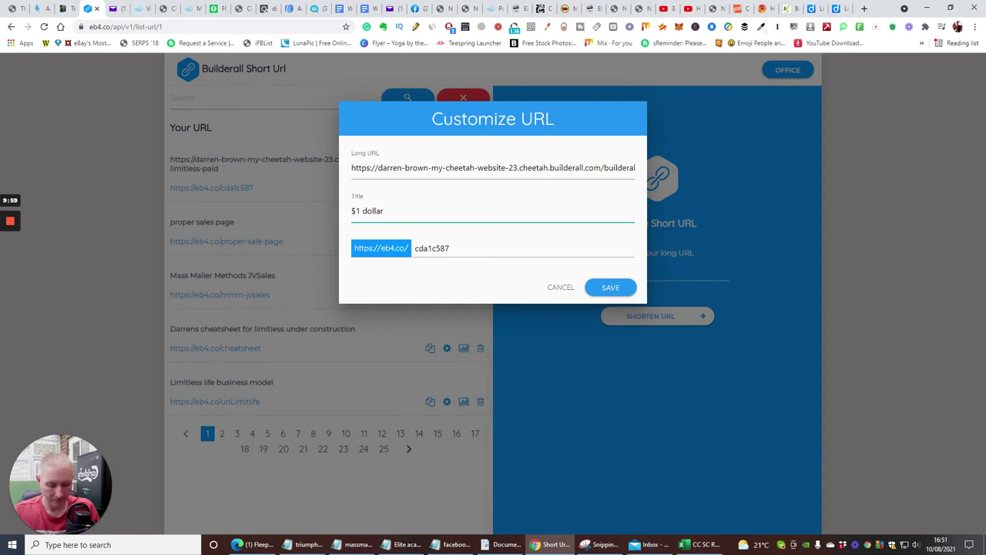
type(" for 50 s")
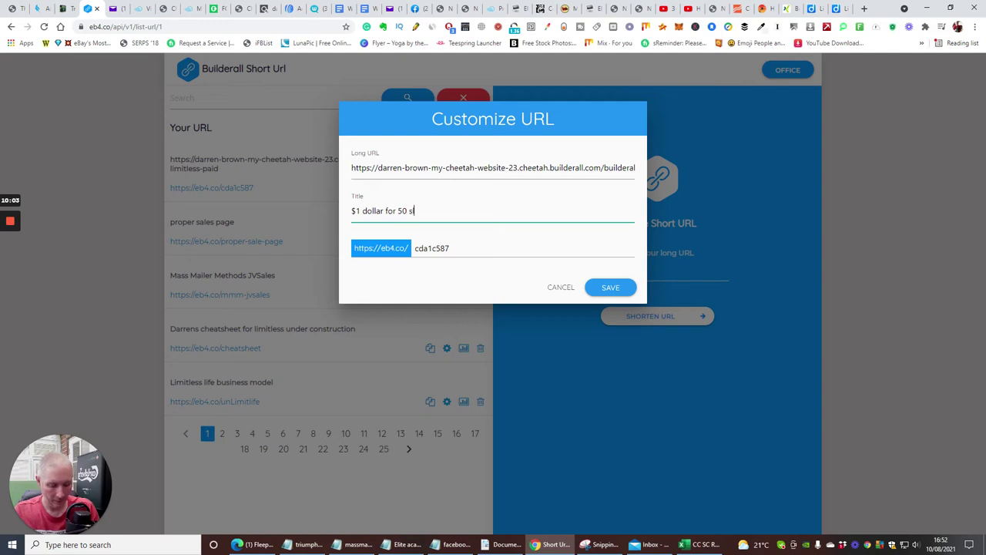
type("lots deal only!")
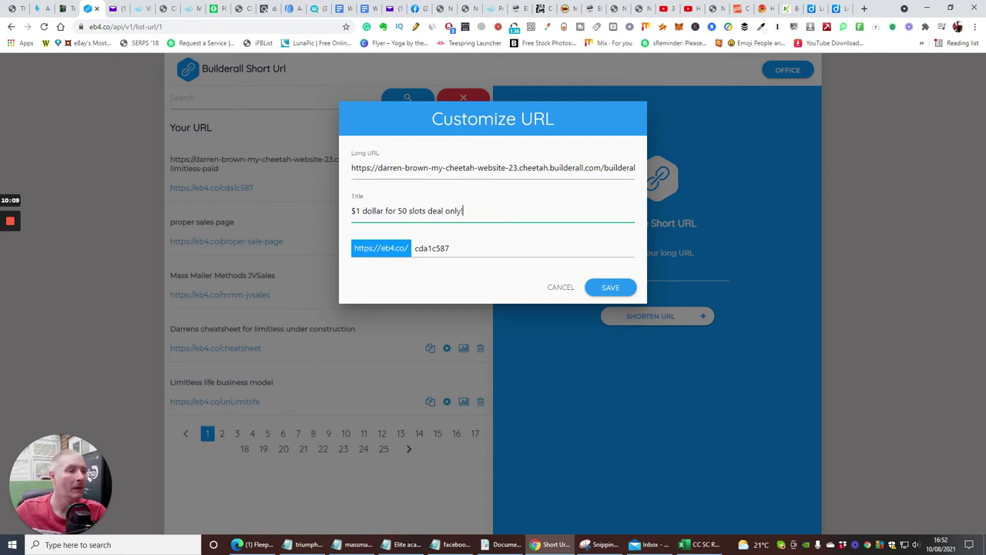
- Replace the short URL's ending with "50slots" and save the customization
left_click(453, 247)
key("BackSpace")
key("BackSpace")
key("BackSpace")
key("BackSpace")
key("BackSpace")
key("BackSpace")
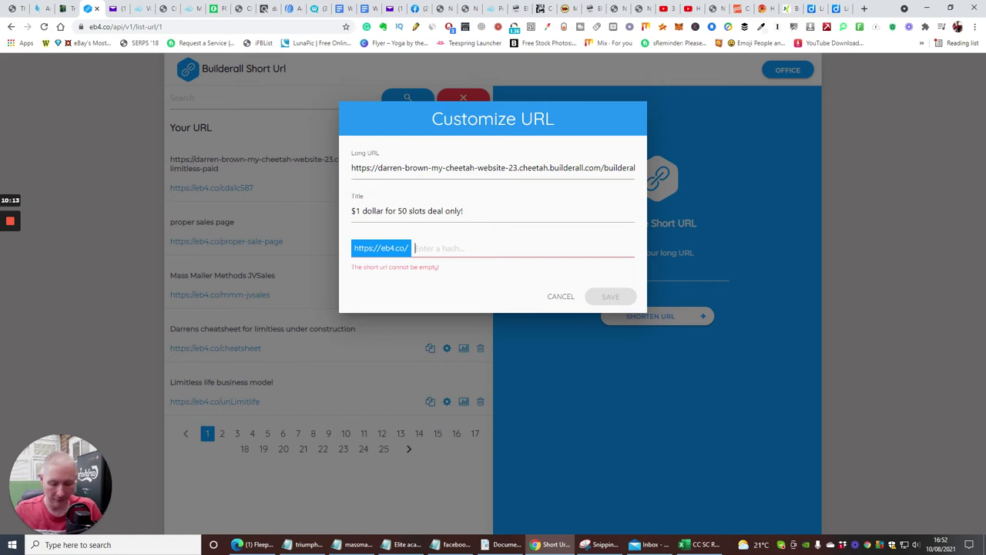
type("50slots")
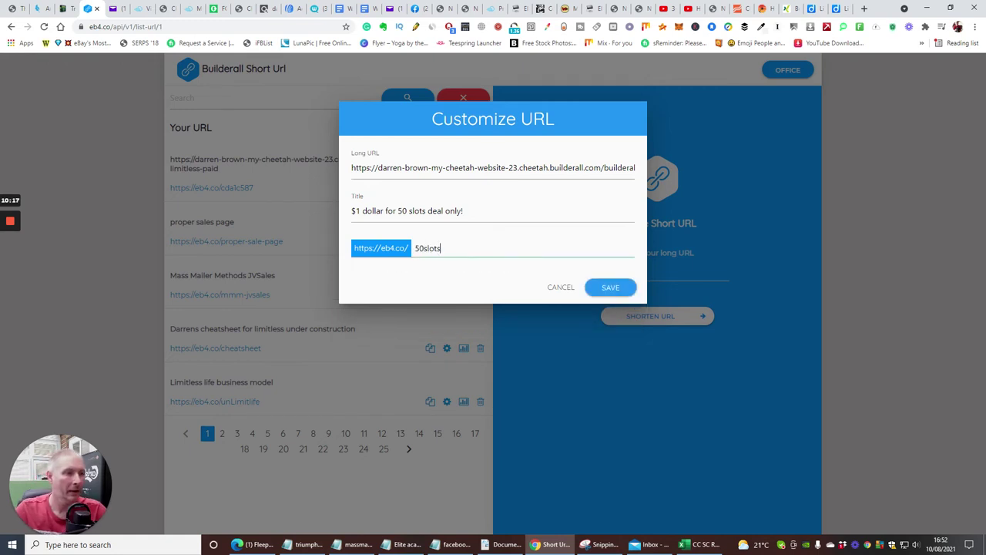
left_click(600, 286)
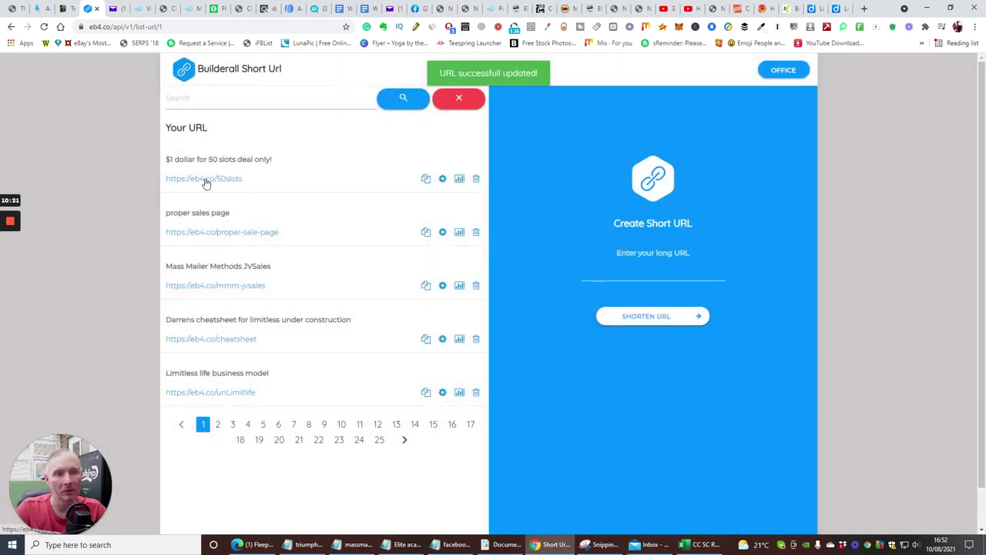
left_click(428, 182)
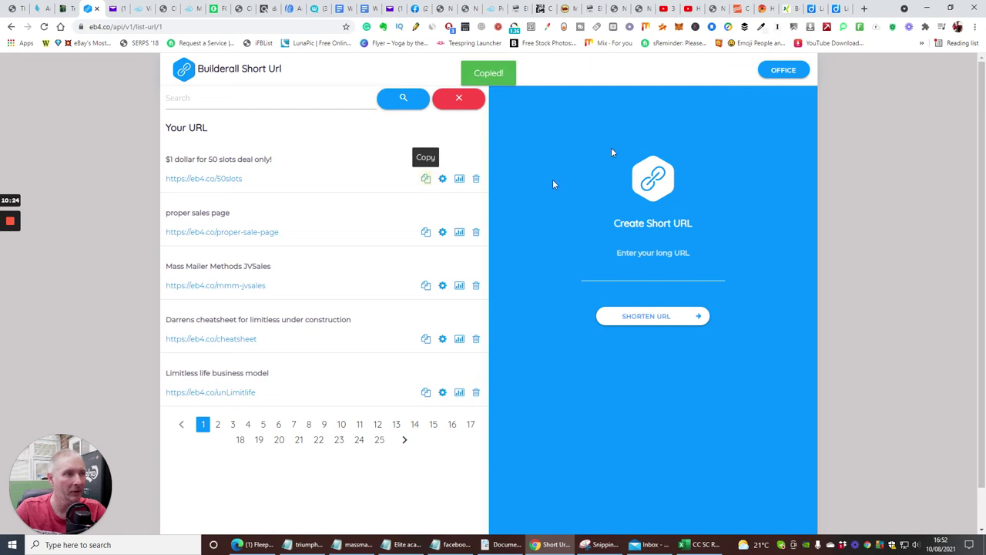
left_click(838, 9)
left_click(347, 275)
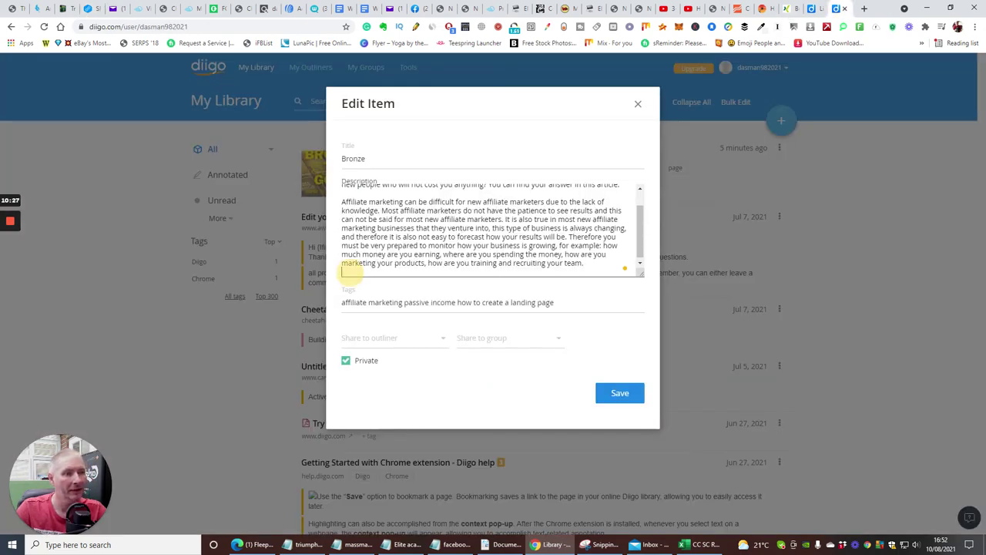
right_click(350, 273)
left_click(377, 353)
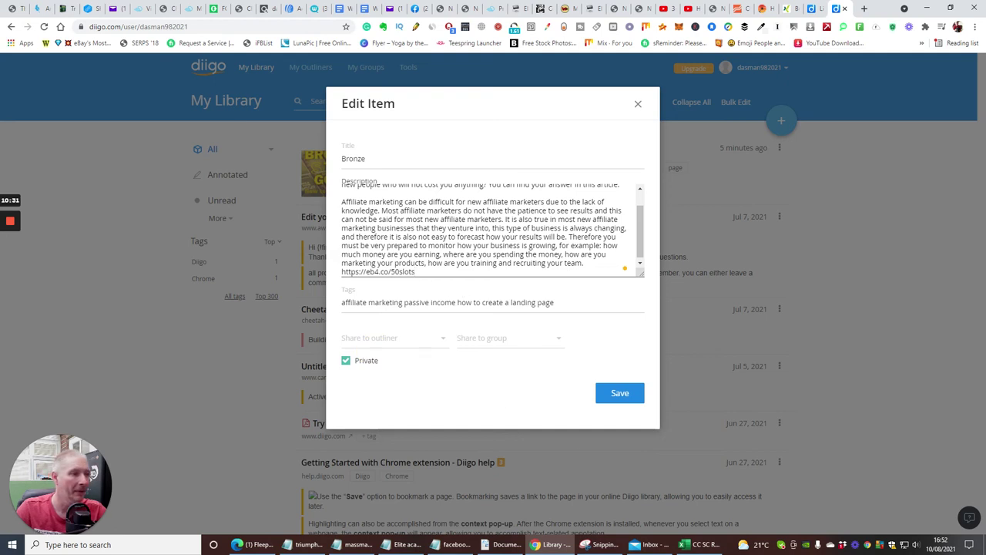
left_click_drag(642, 235, 639, 257)
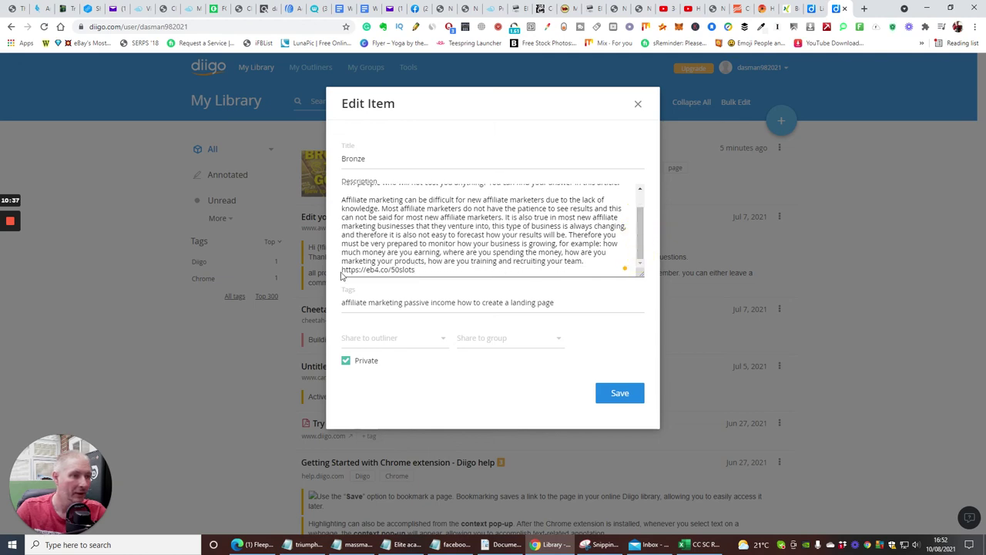
left_click(619, 396)
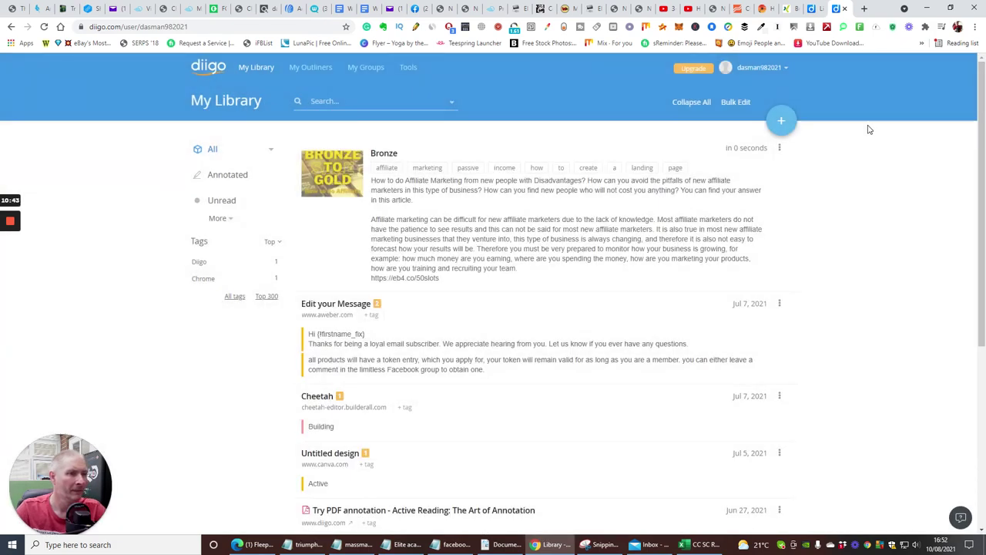
scroll(832, 214, "down", 2)
scroll(832, 214, "up", 2)
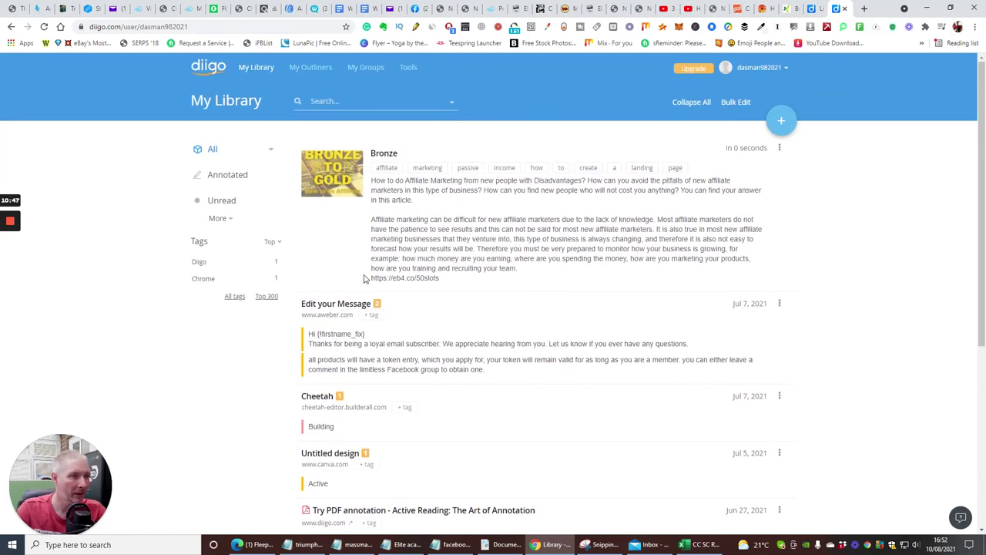
- Share the Bronze item to the Email Marketing Solutions group with the comment "Love this but only have 50 left sorry"
left_click(779, 149)
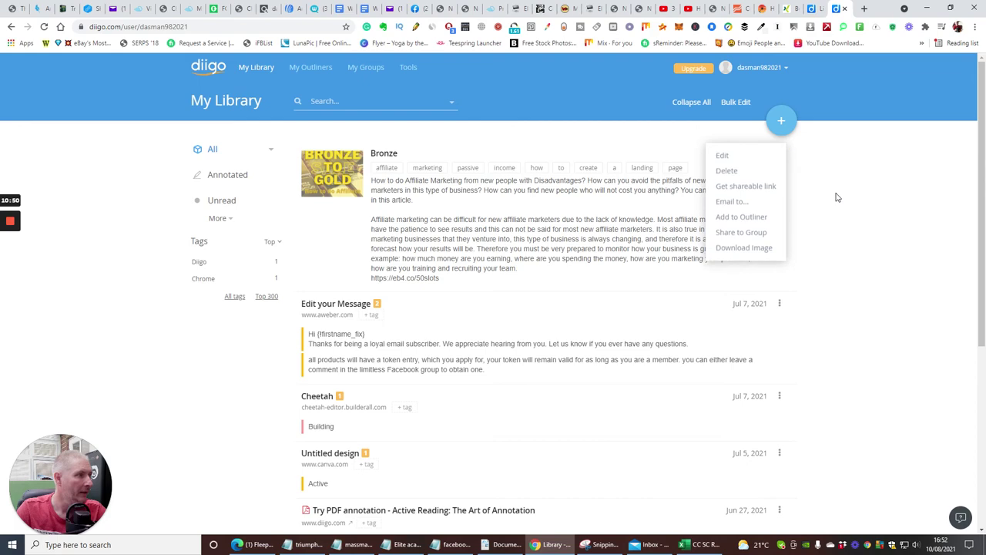
left_click(736, 232)
left_click(614, 163)
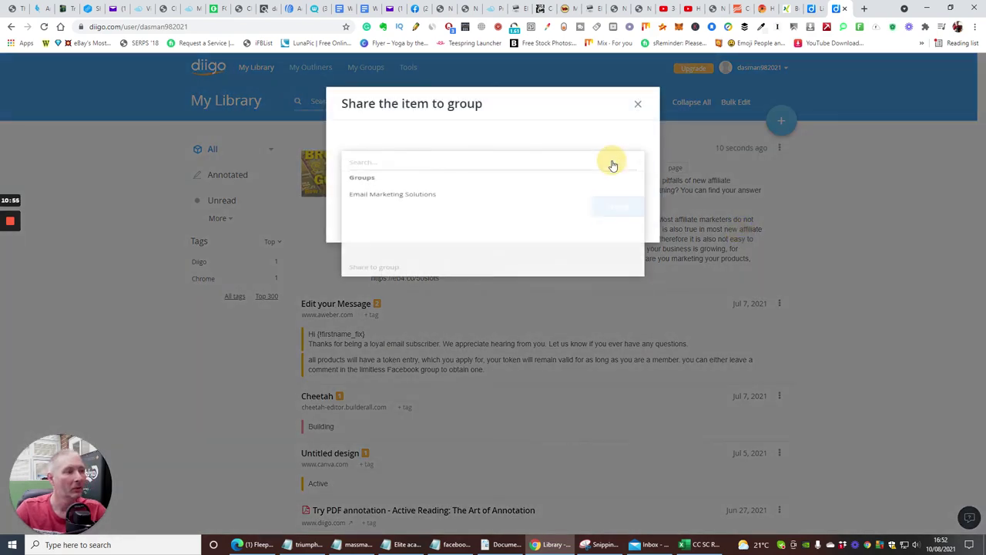
left_click(393, 216)
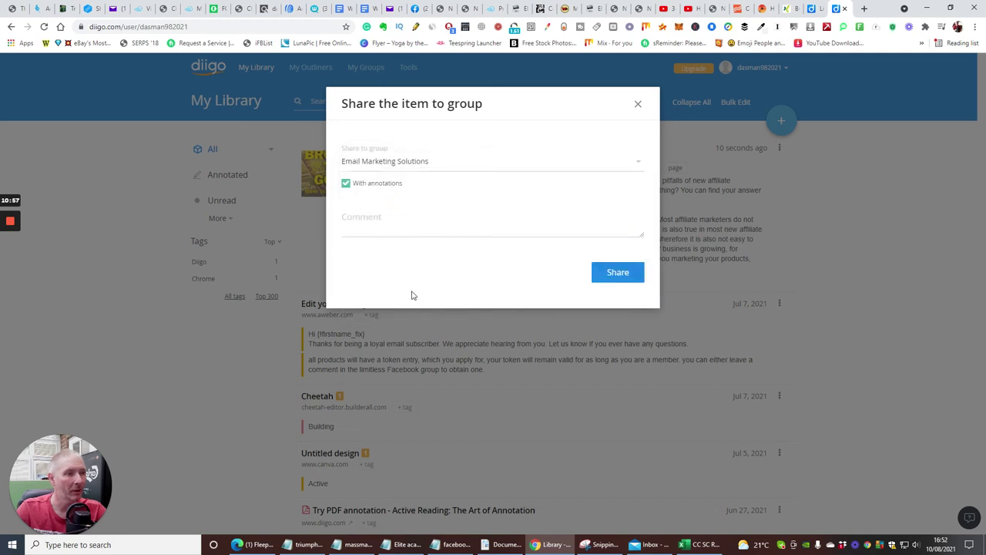
left_click(369, 217)
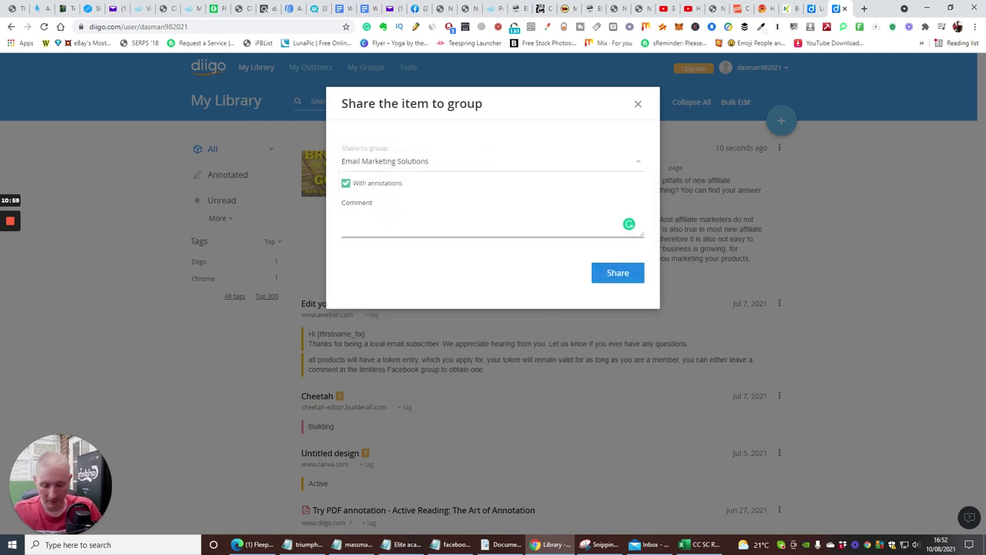
type("Love this but only have 50 left sorry")
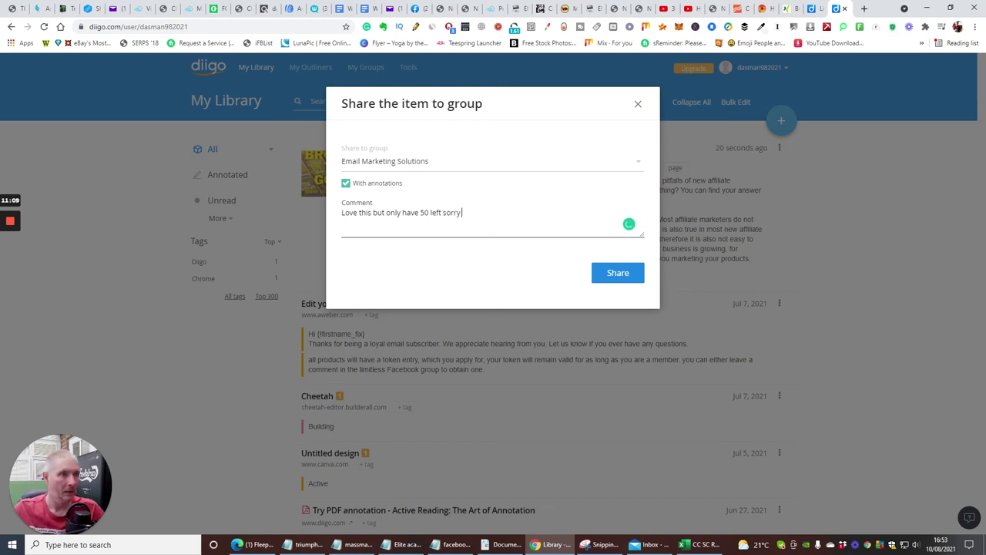
left_click(618, 274)
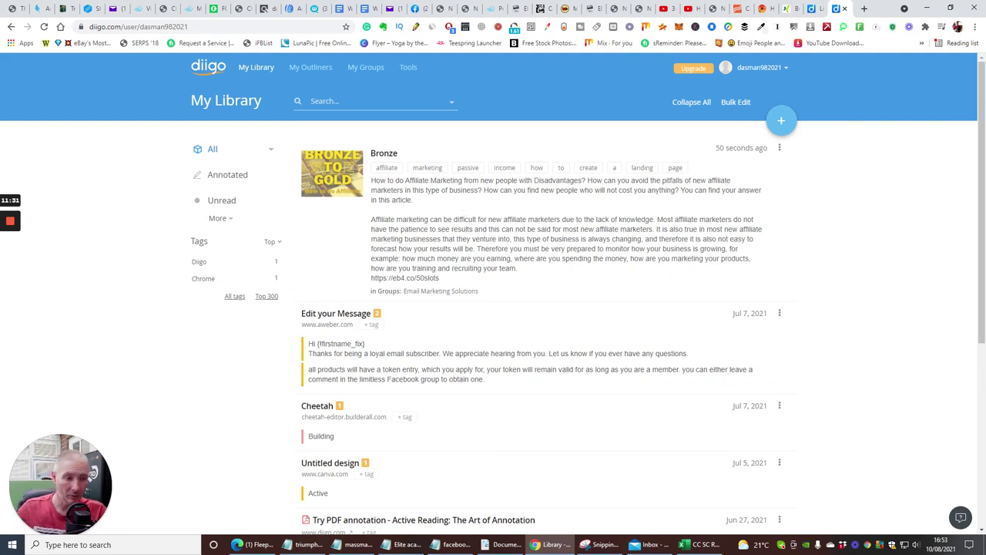
scroll(442, 236, "down", 3)
scroll(434, 249, "up", 3)
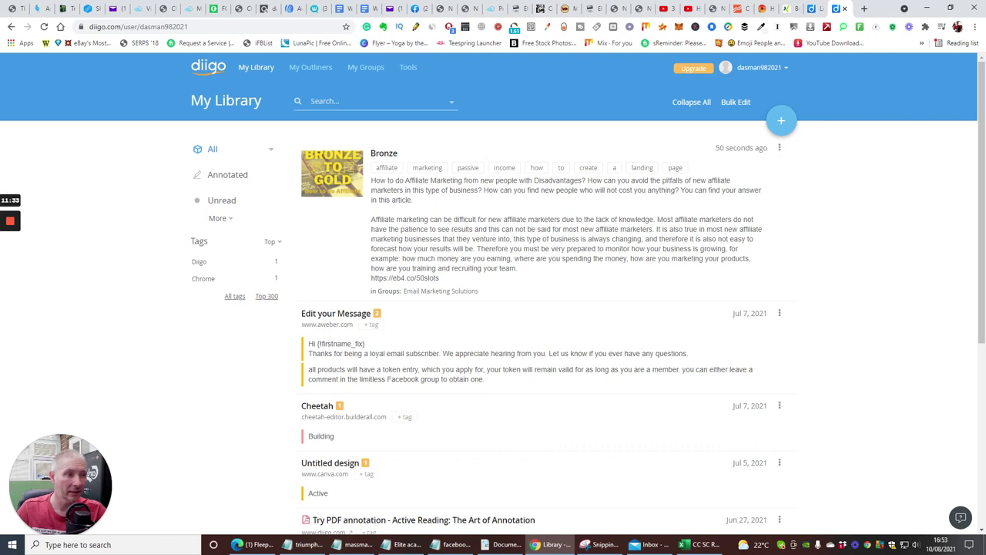